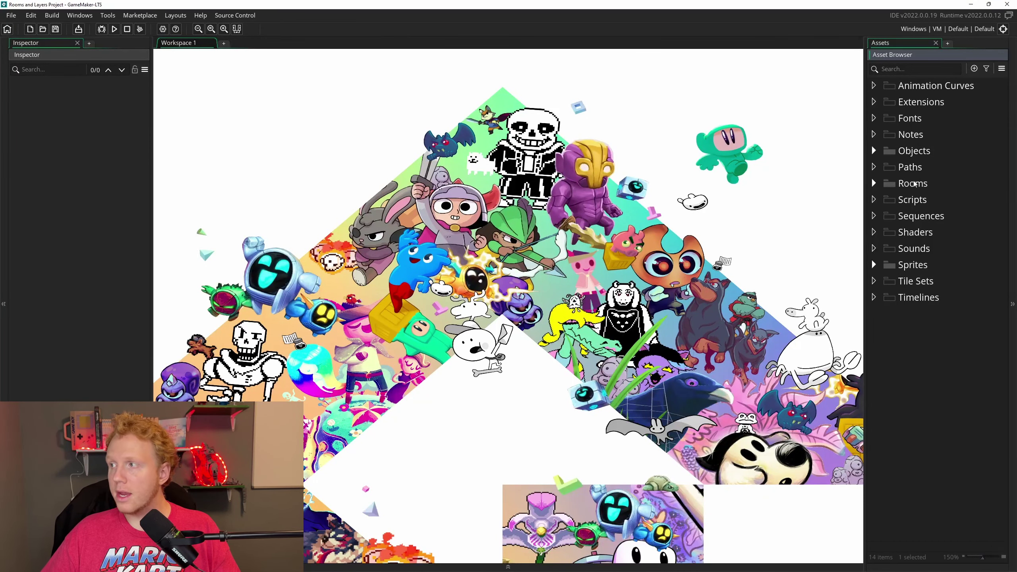
Step: Expand the Rooms folder and open Room1's 1366 × 768 grid in the room editor
click(874, 184)
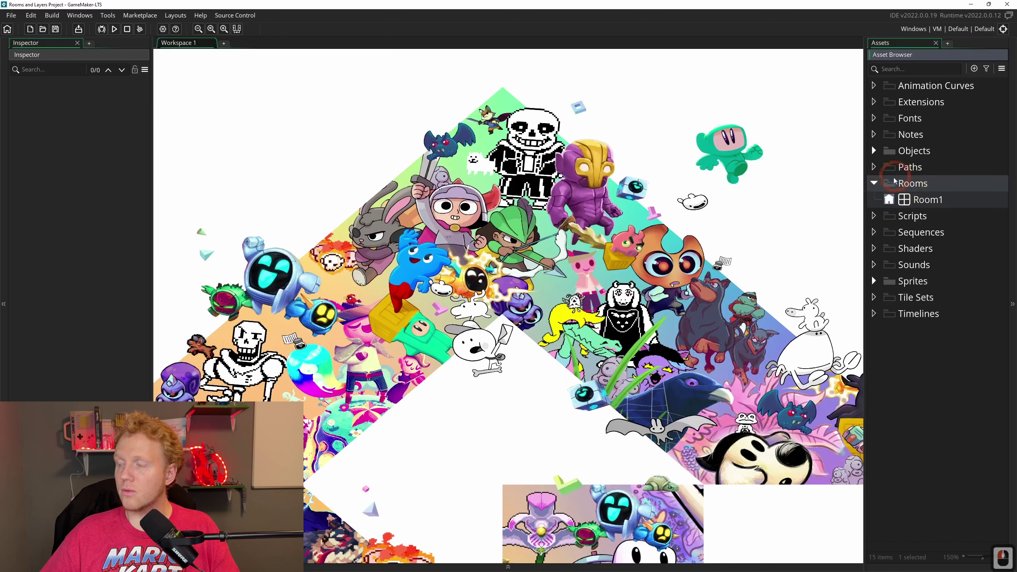
click(929, 199)
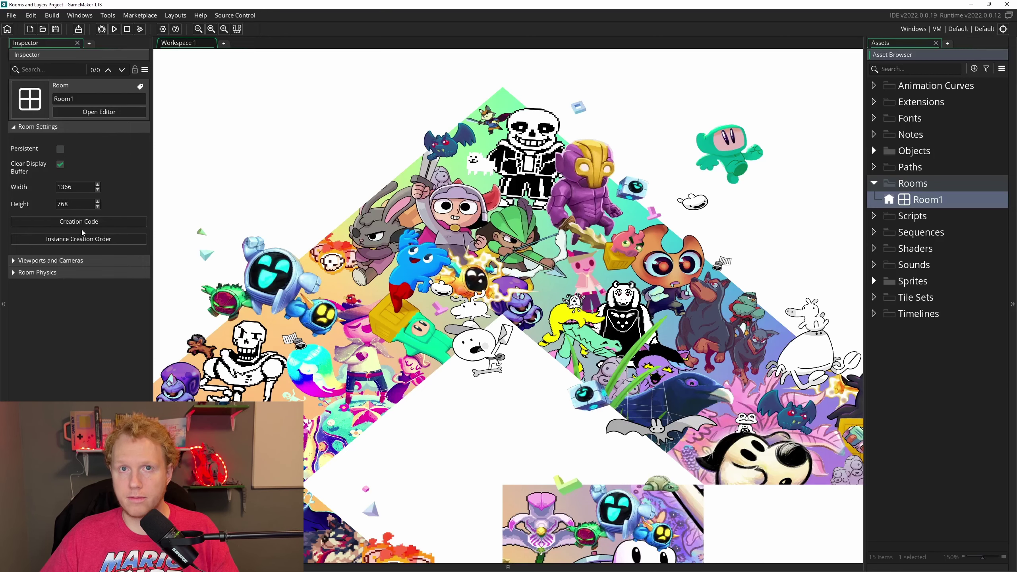
double_click(920, 199)
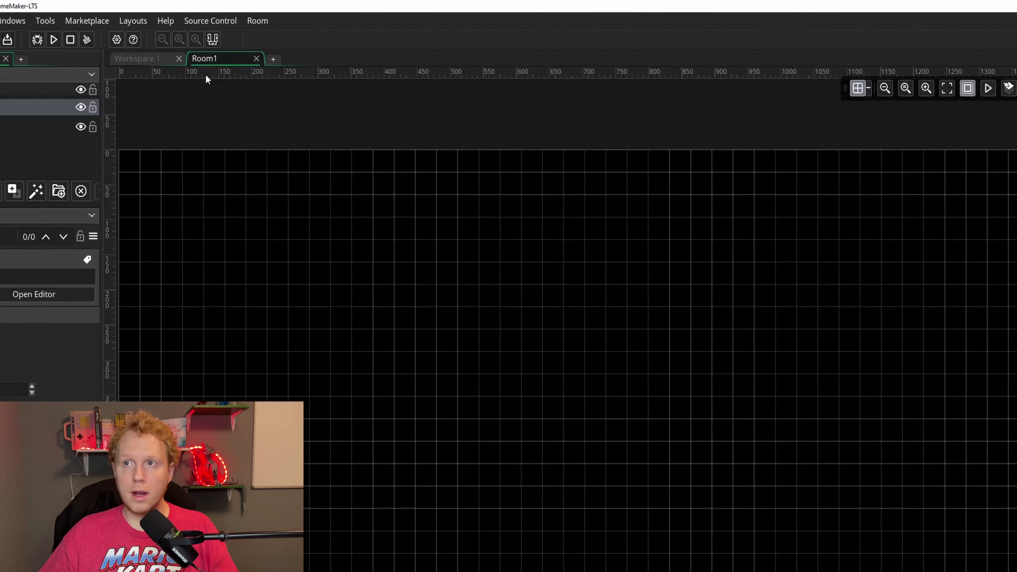
click(157, 60)
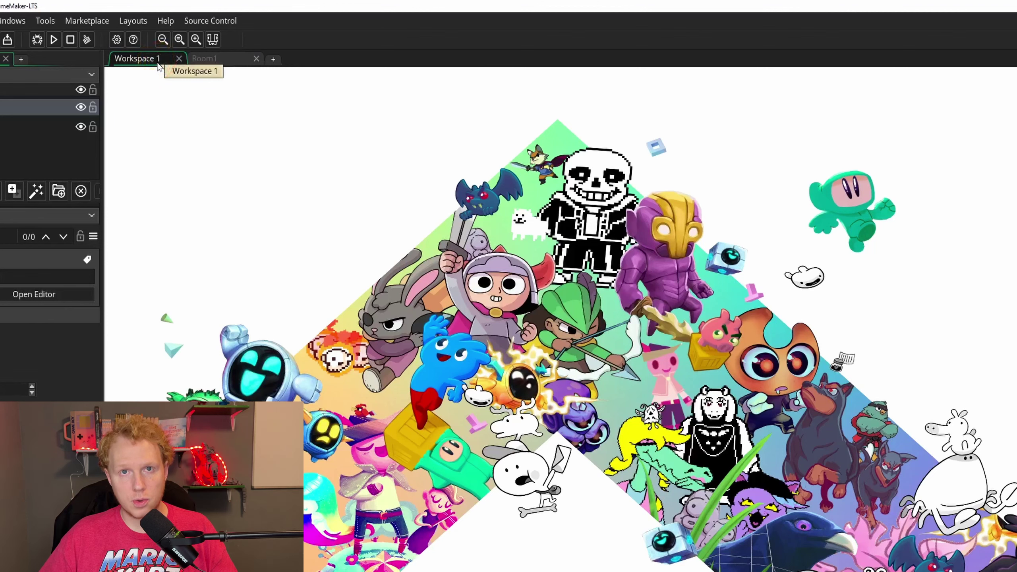
click(231, 60)
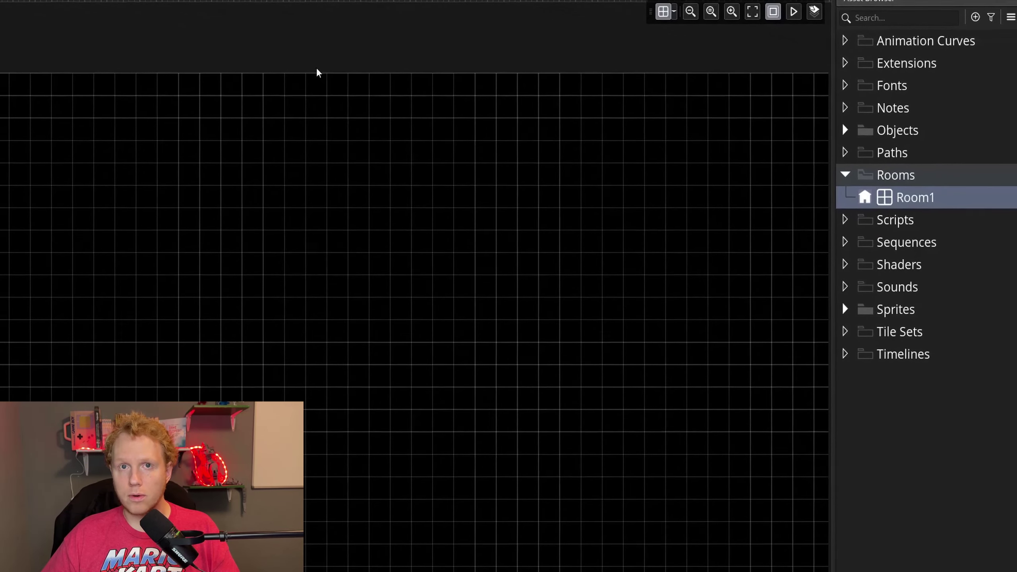
Step: Create Room2 through the Rooms folder's Create > Room menu, then return to the Room1 tab
click(903, 175)
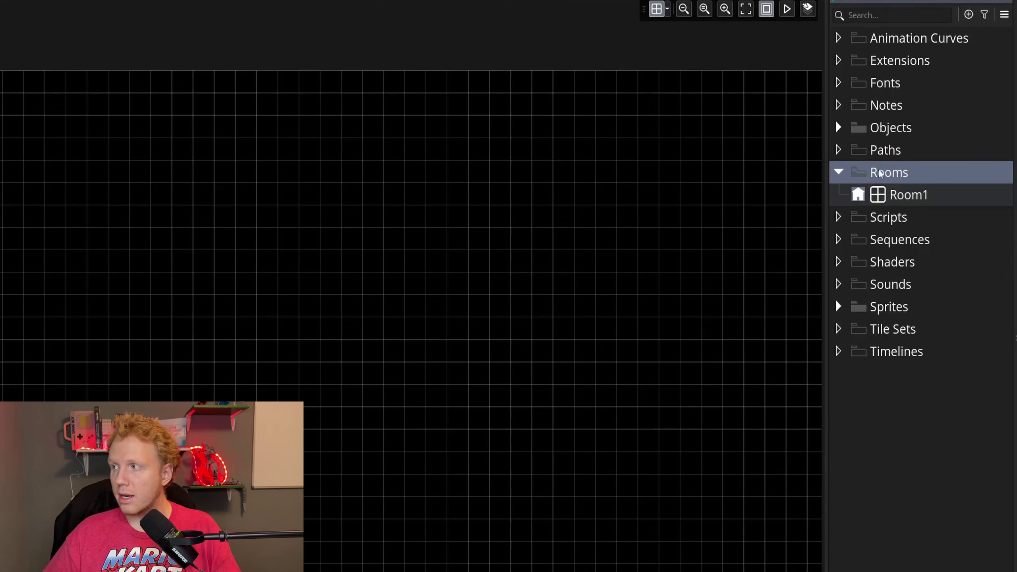
right_click(897, 175)
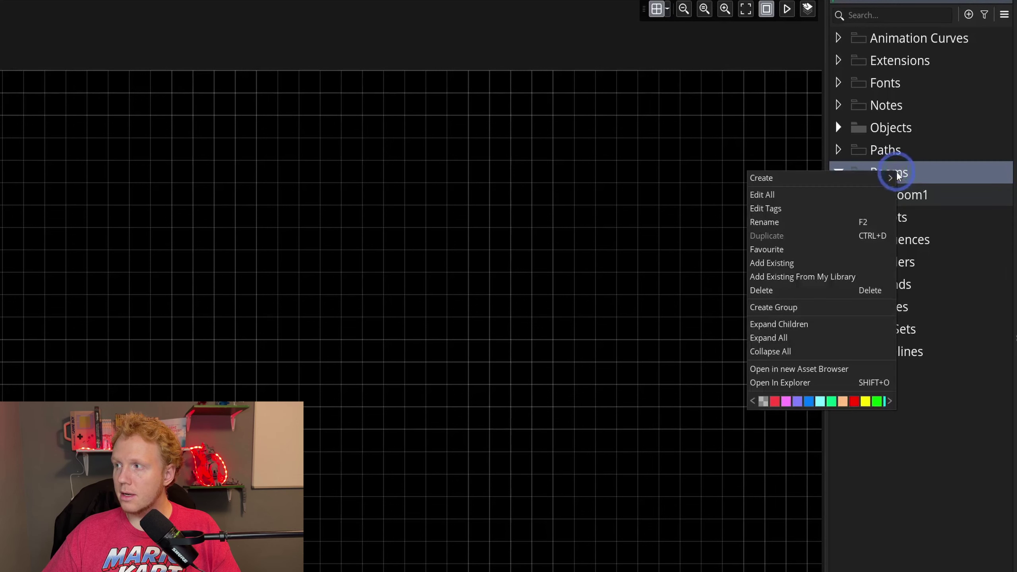
mouse_move(862, 181)
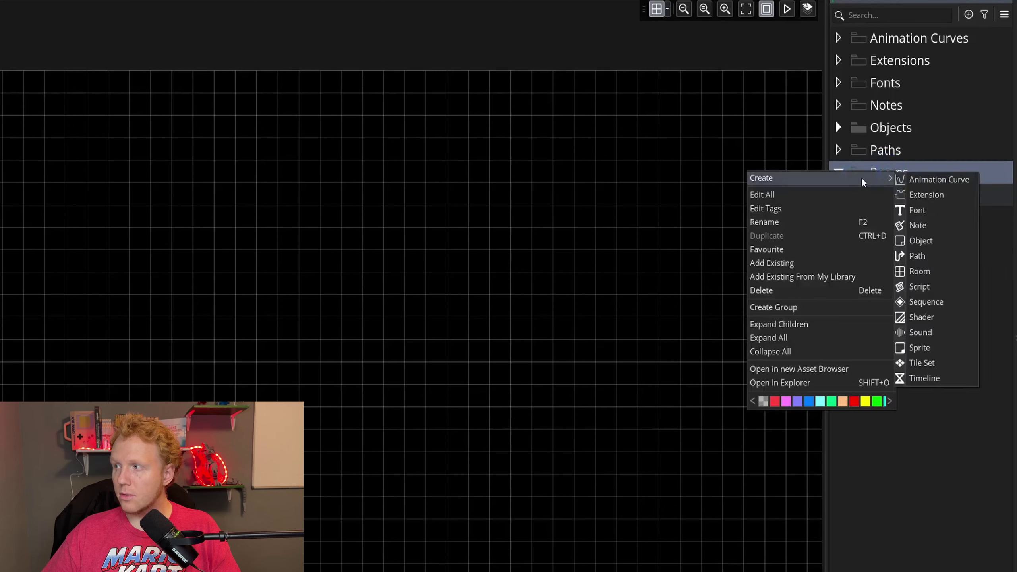
click(936, 271)
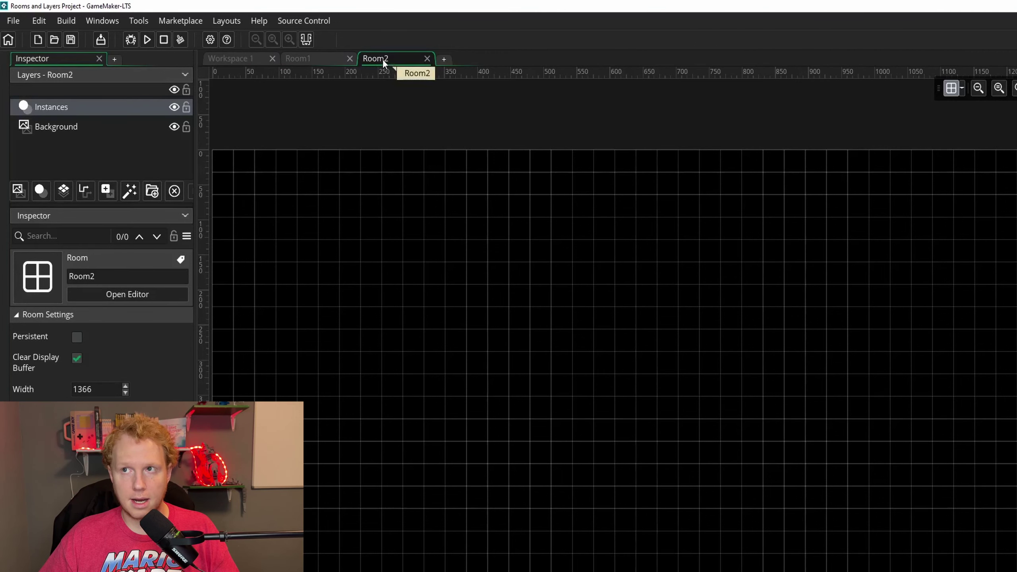
click(316, 61)
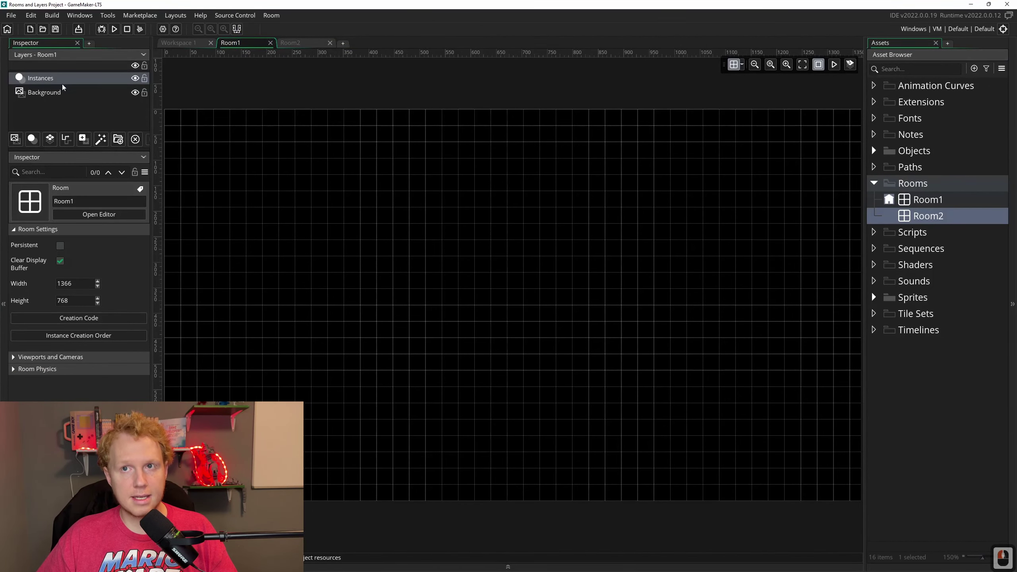
Step: Set Room1's Background layer colour to grey 939393, then select the Instances layer
click(59, 93)
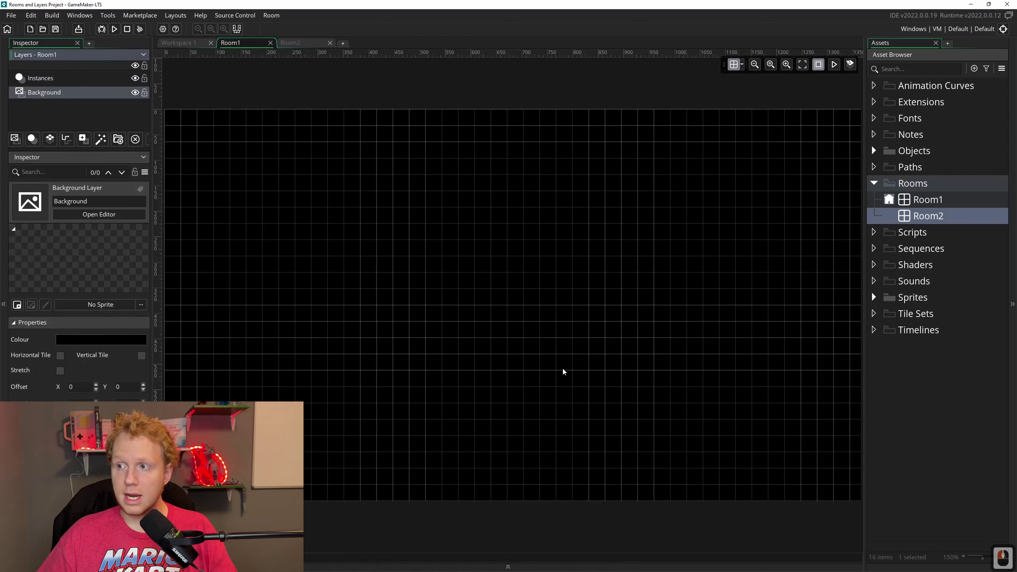
click(80, 341)
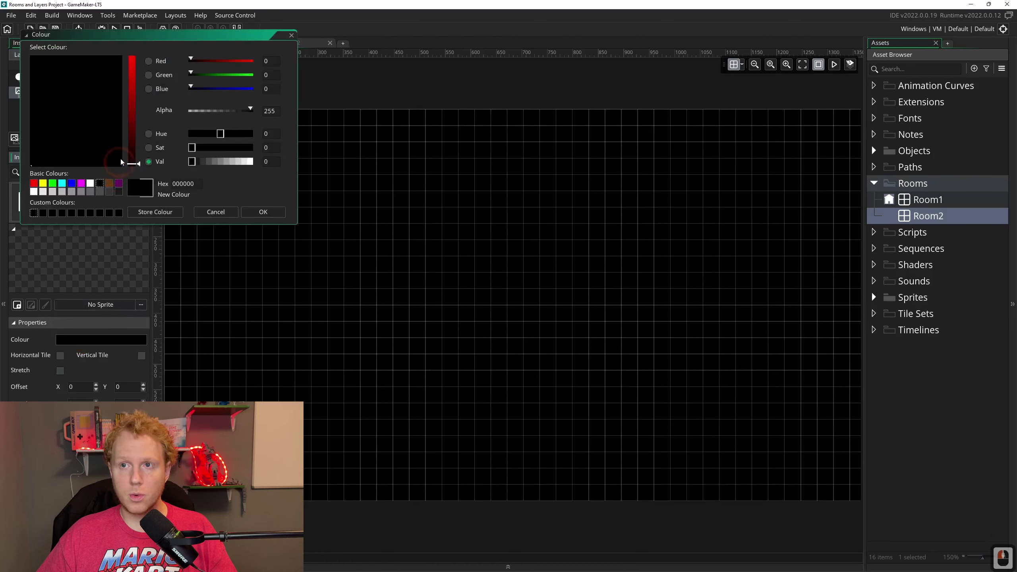
click(140, 133)
drag(143, 135, 139, 102)
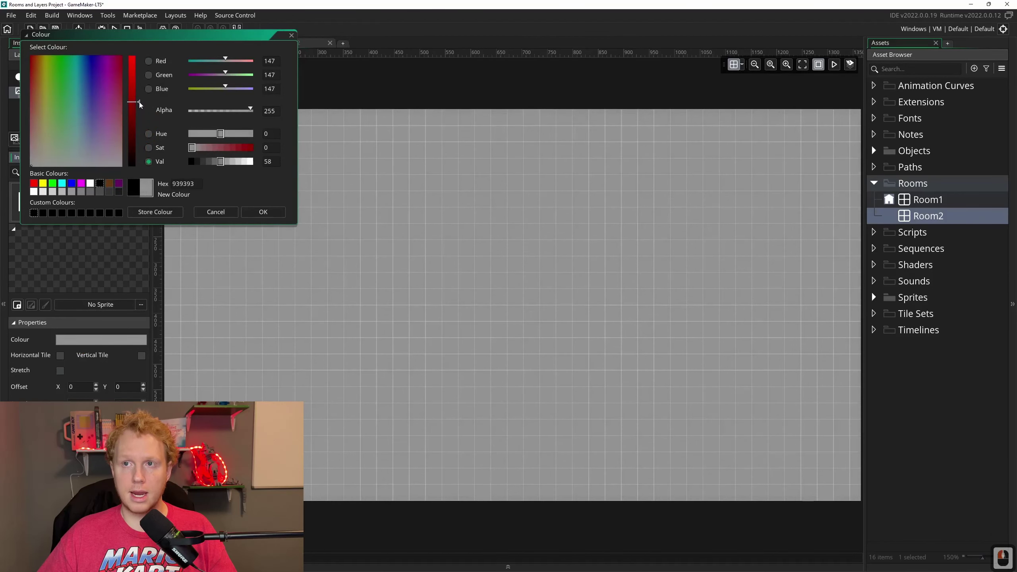
click(261, 213)
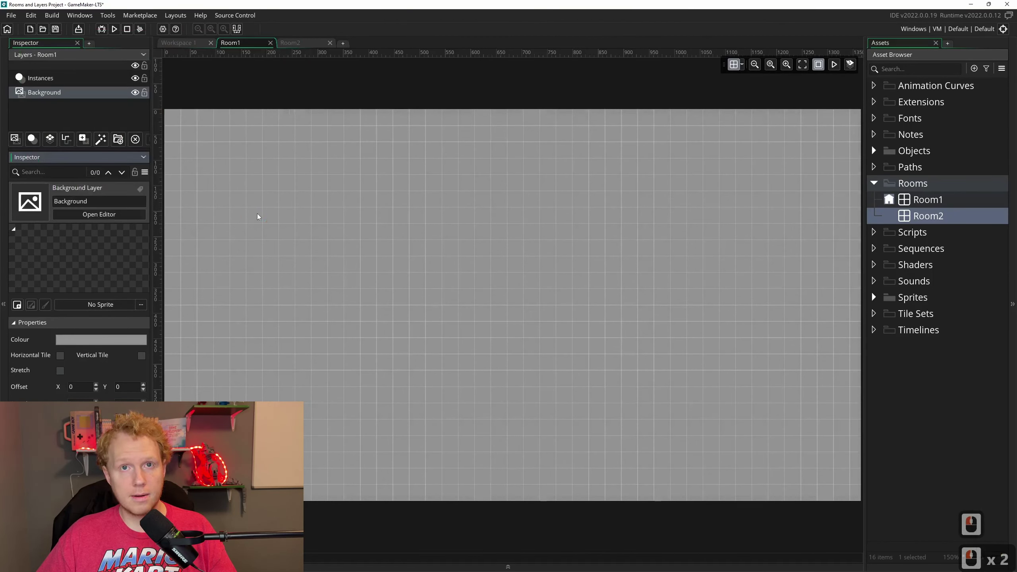
double_click(75, 78)
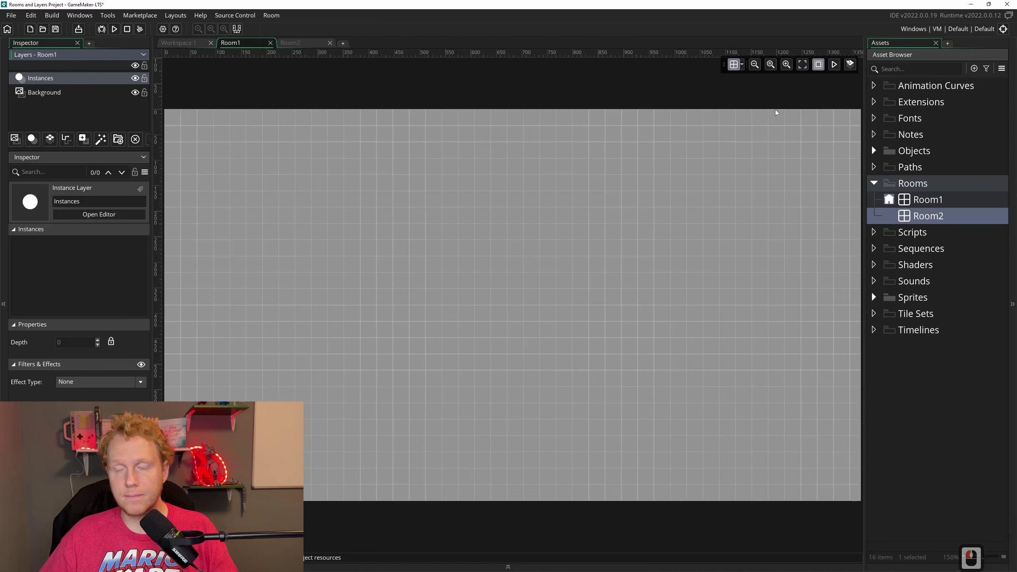
Step: Place two objPlayer instances in Room1, at 352, 288 and 896, 288
double_click(883, 151)
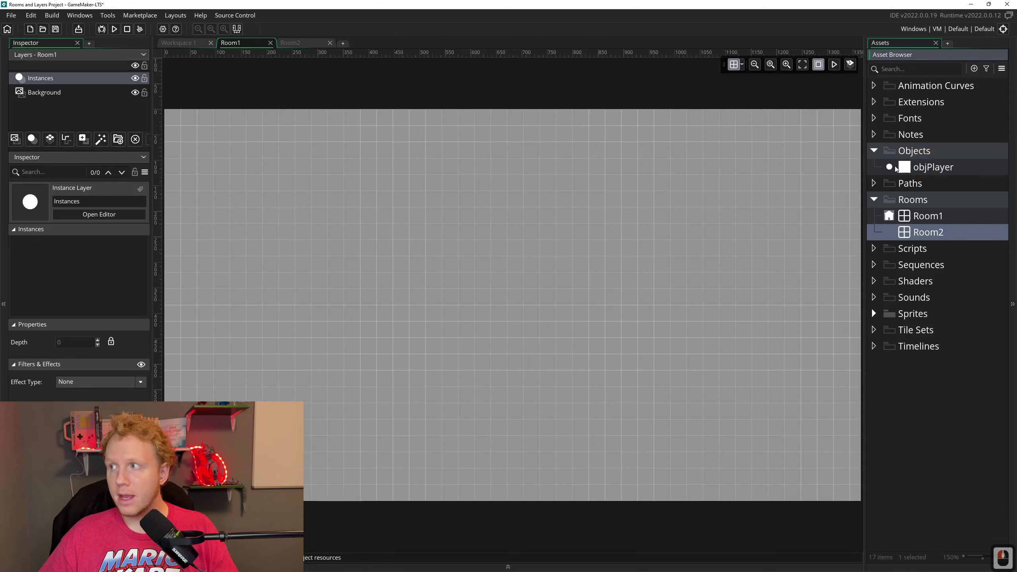
click(76, 78)
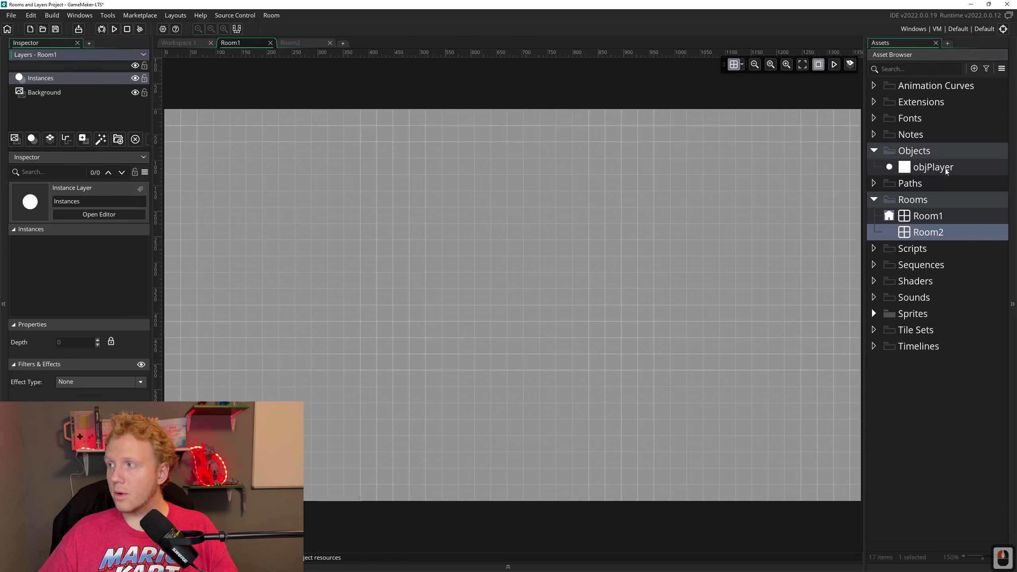
drag(947, 167, 487, 319)
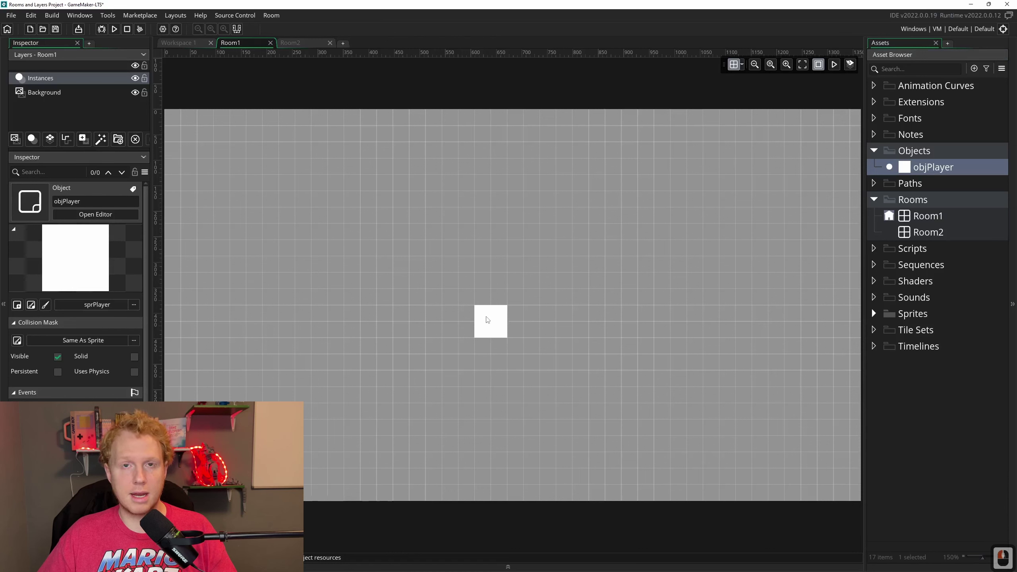
key(ctrl+z)
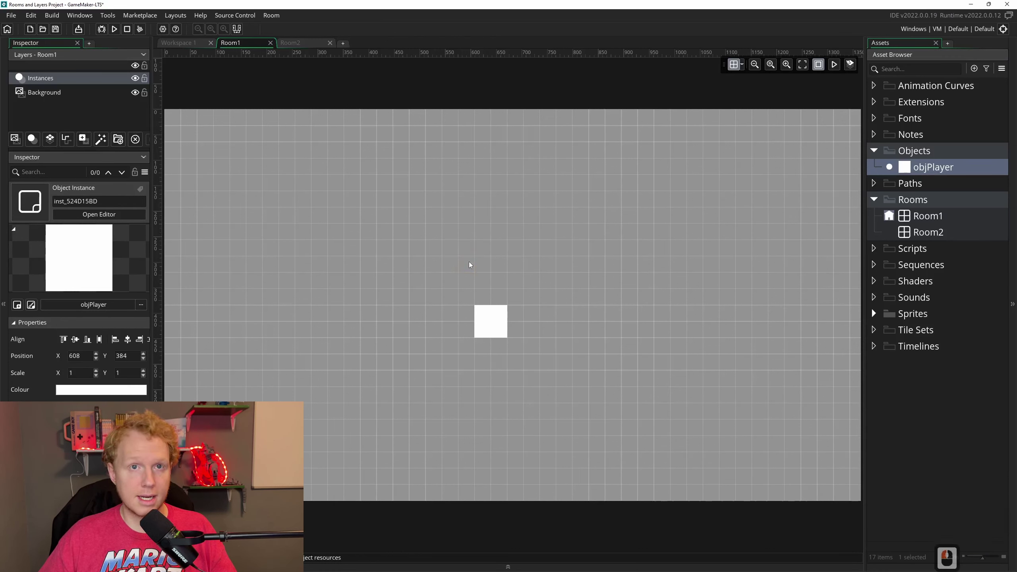
click(501, 324)
drag(501, 324, 370, 256)
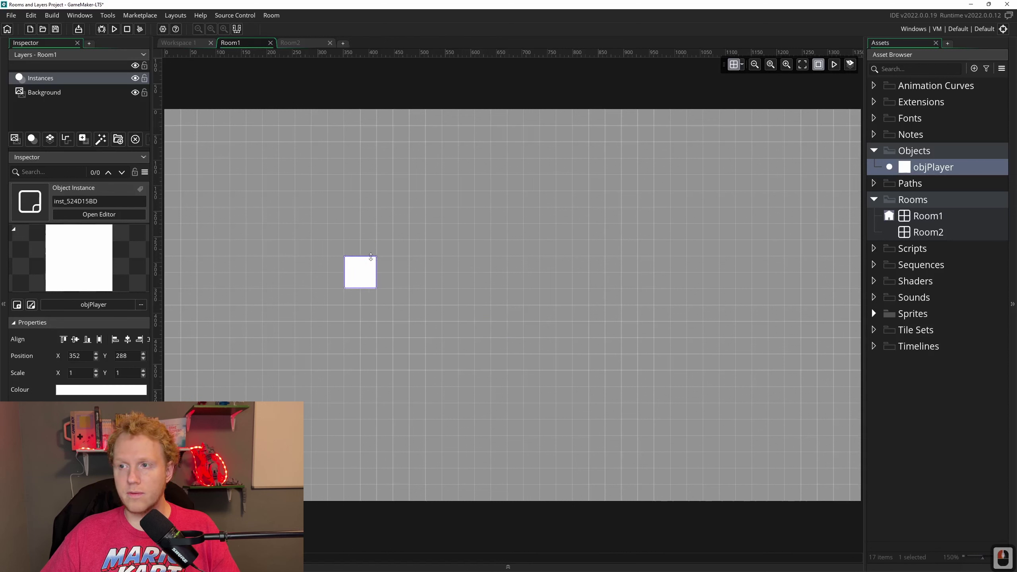
drag(922, 177, 630, 272)
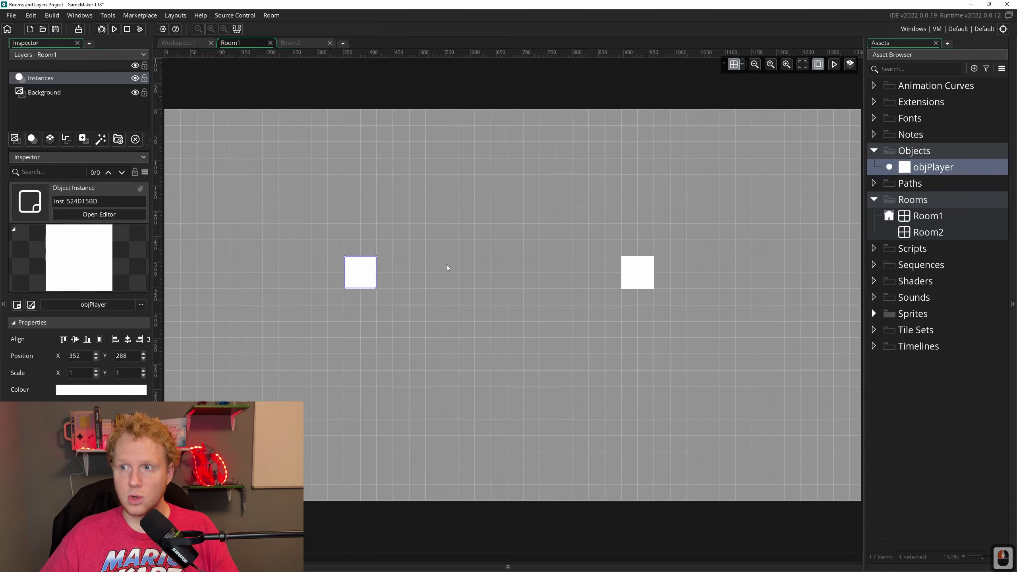
Step: Tint the left objPlayer instance green in its instance properties
double_click(366, 270)
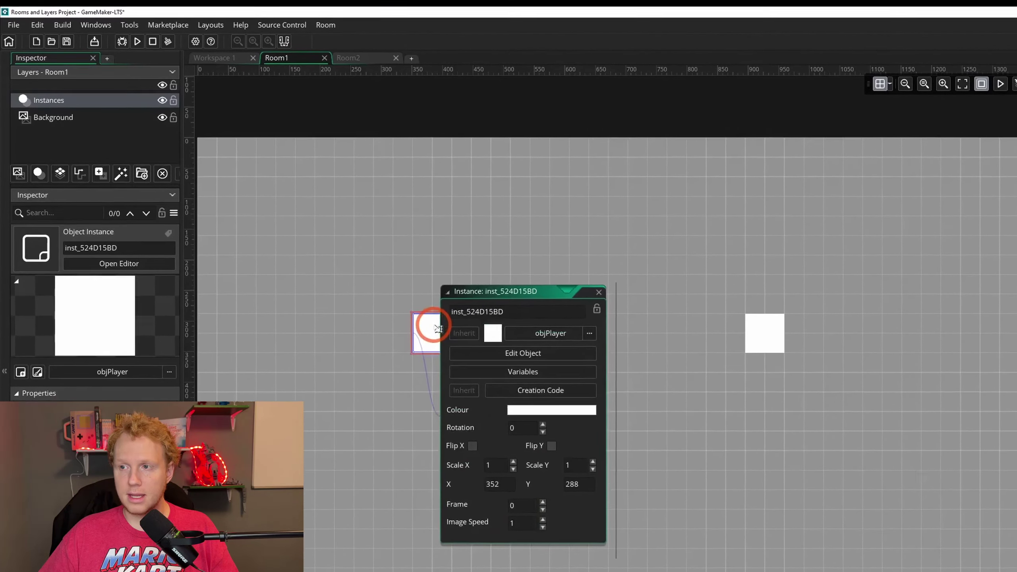
click(549, 410)
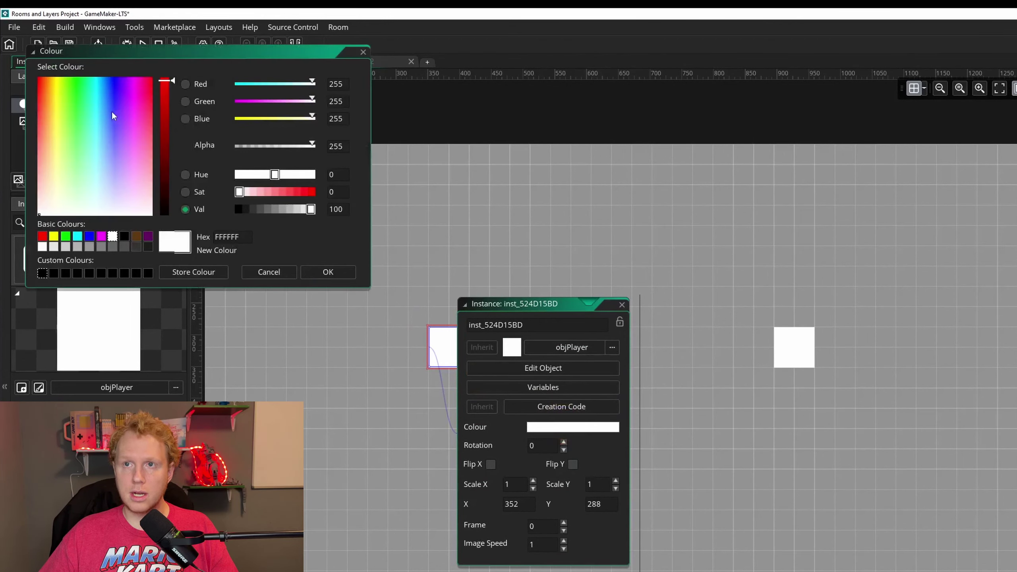
click(80, 113)
click(327, 272)
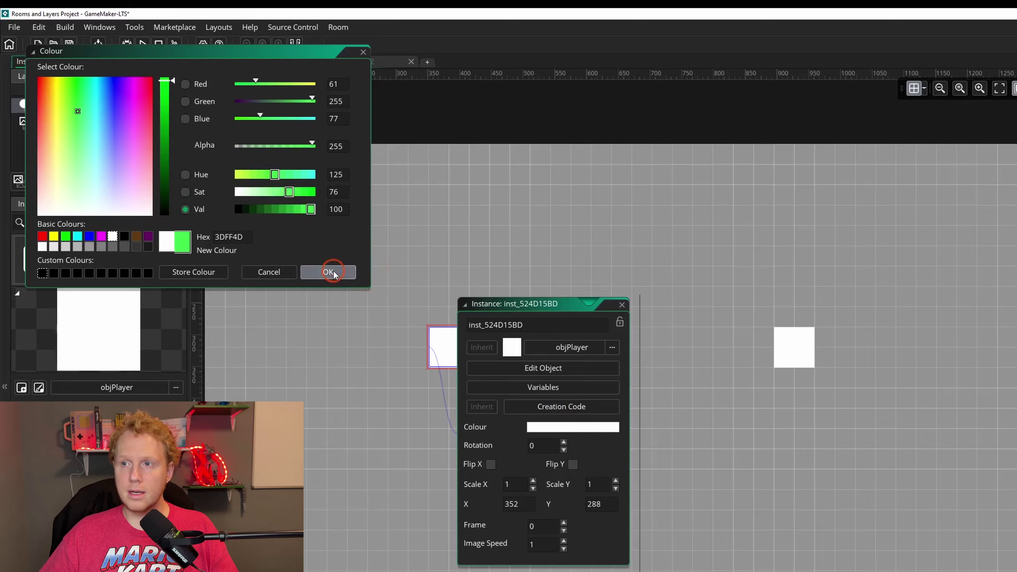
click(622, 305)
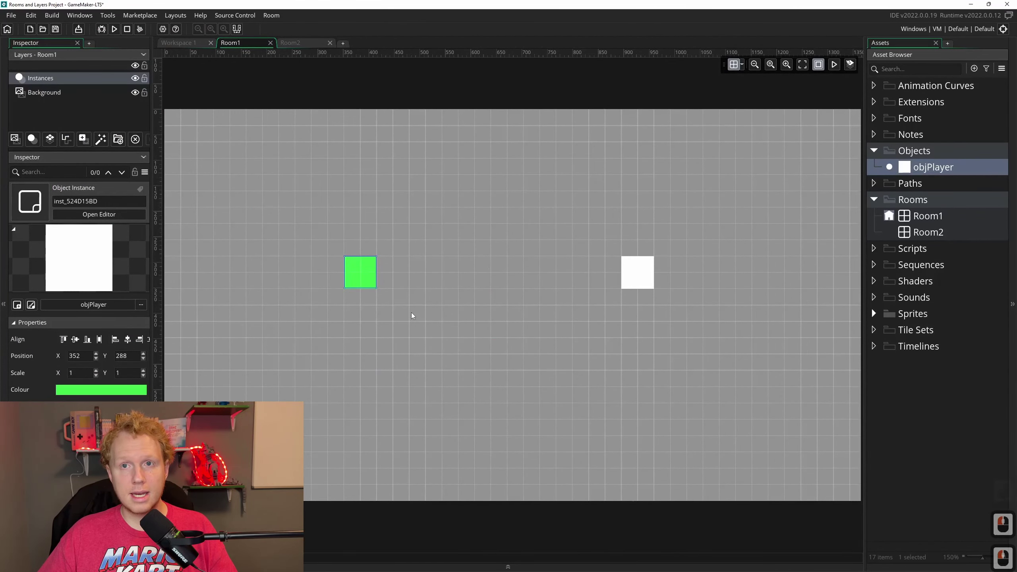
click(630, 269)
double_click(350, 281)
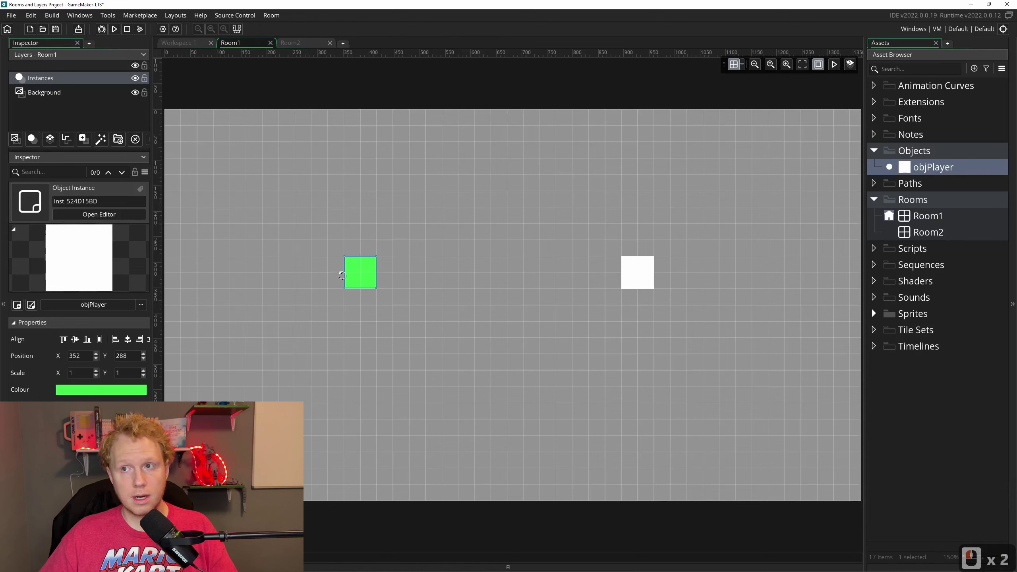
click(645, 274)
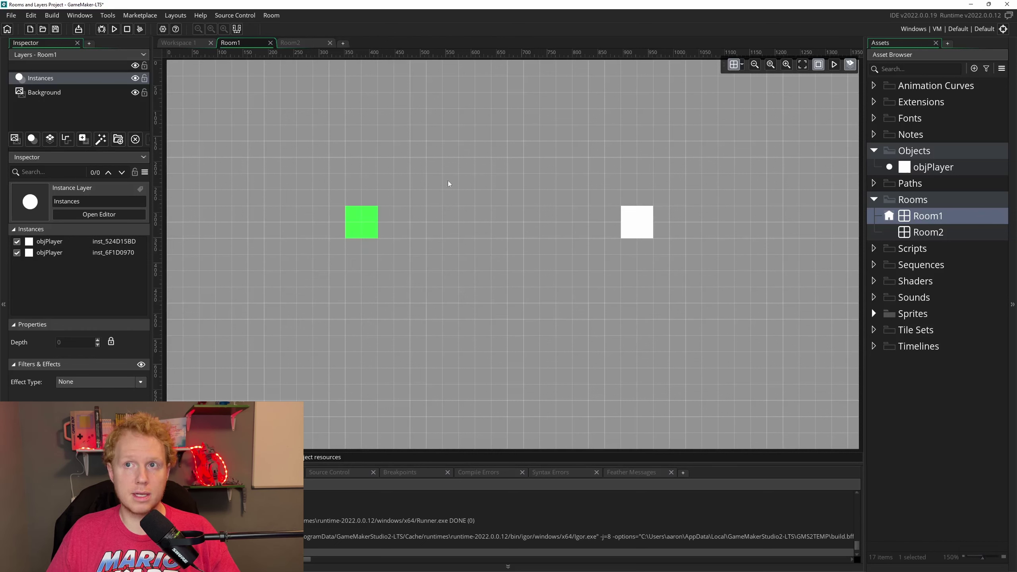
Step: Select the Instances layer and its two objPlayer instances in the layer list
click(52, 77)
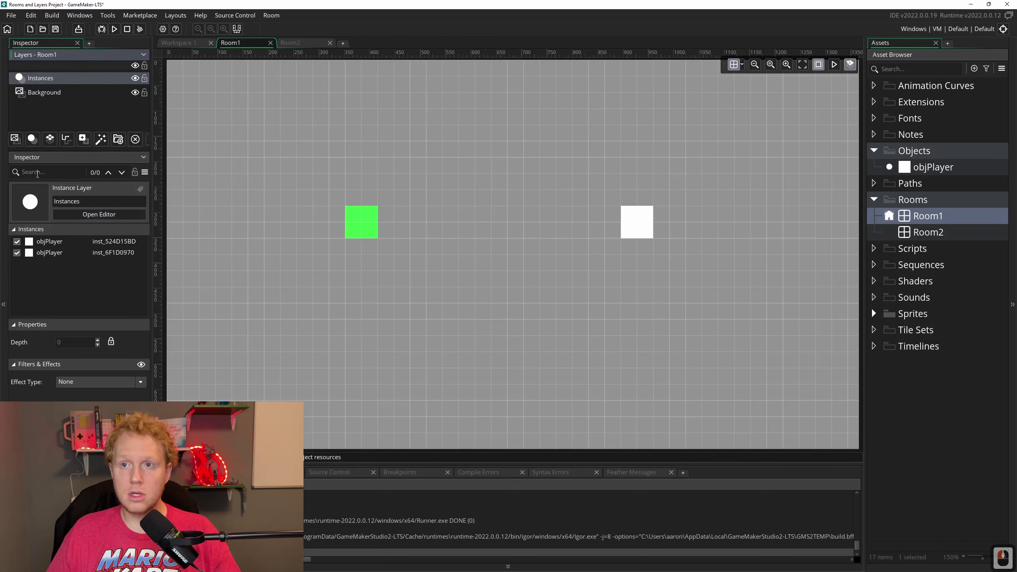
click(50, 203)
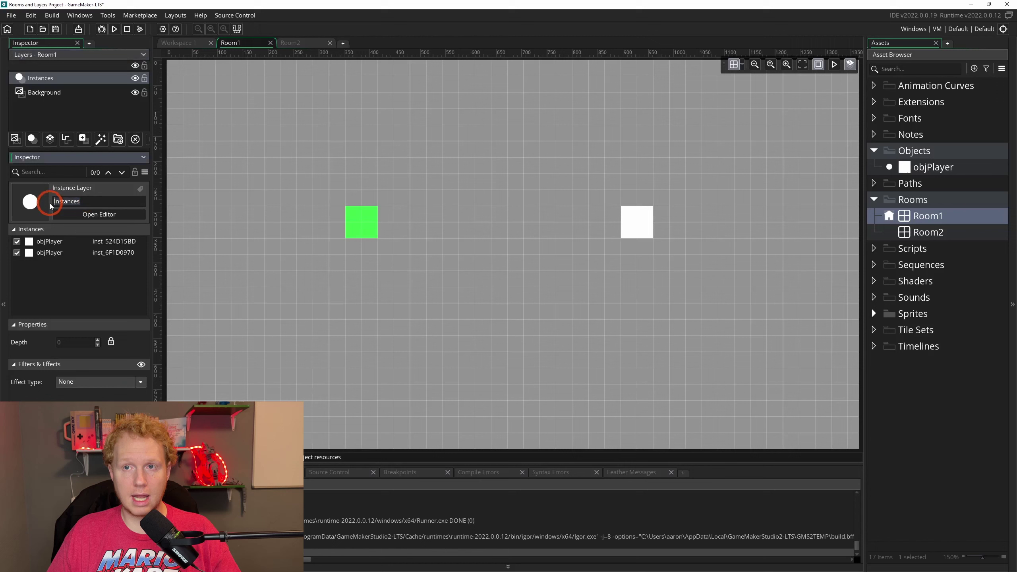
click(61, 241)
click(62, 252)
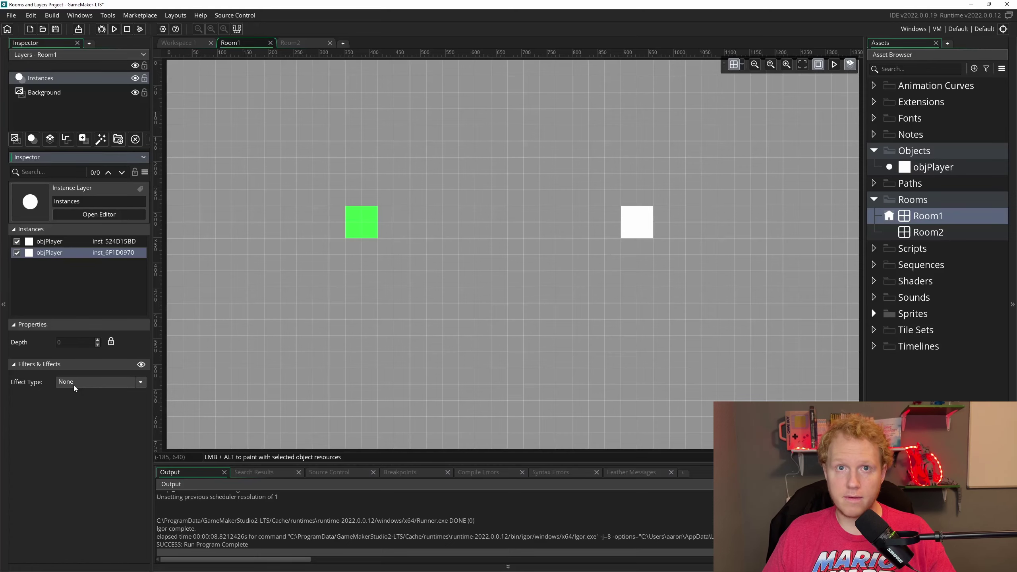
Step: Apply a Heat Haze effect to the Instances layer and raise Distort 2 Amount from 4
click(74, 382)
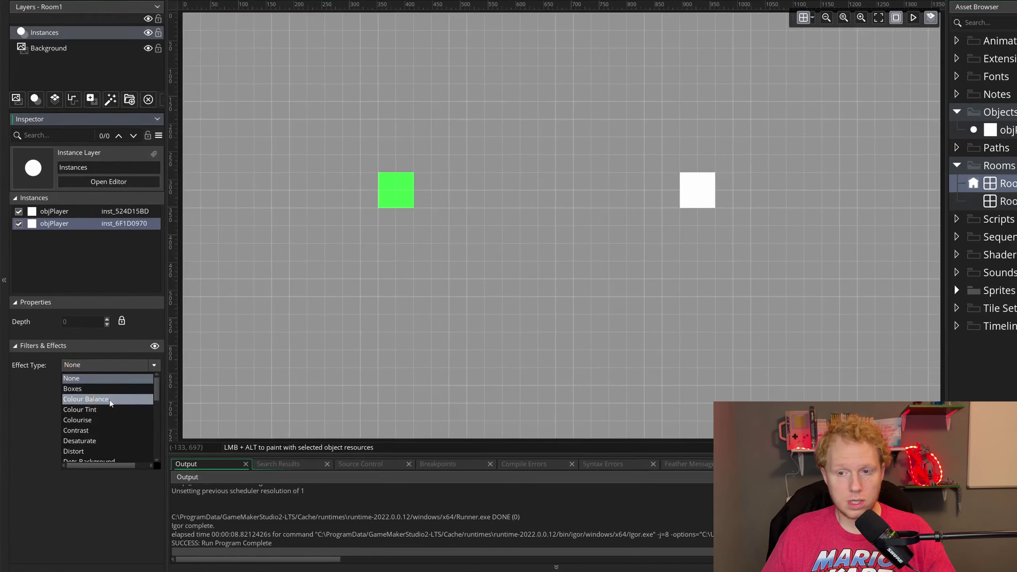
scroll(100, 414, down, 1)
scroll(125, 402, down, 2)
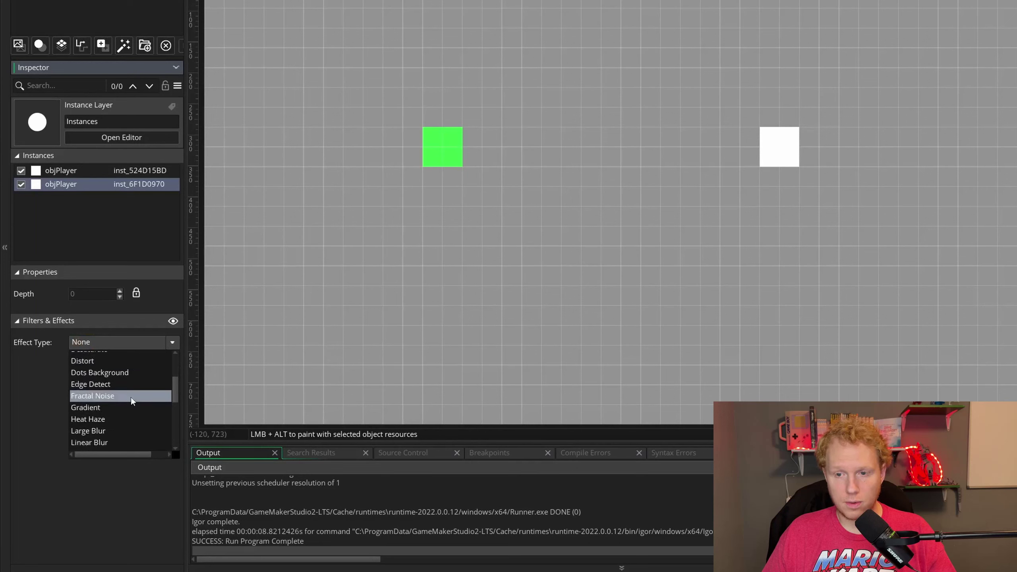
click(126, 418)
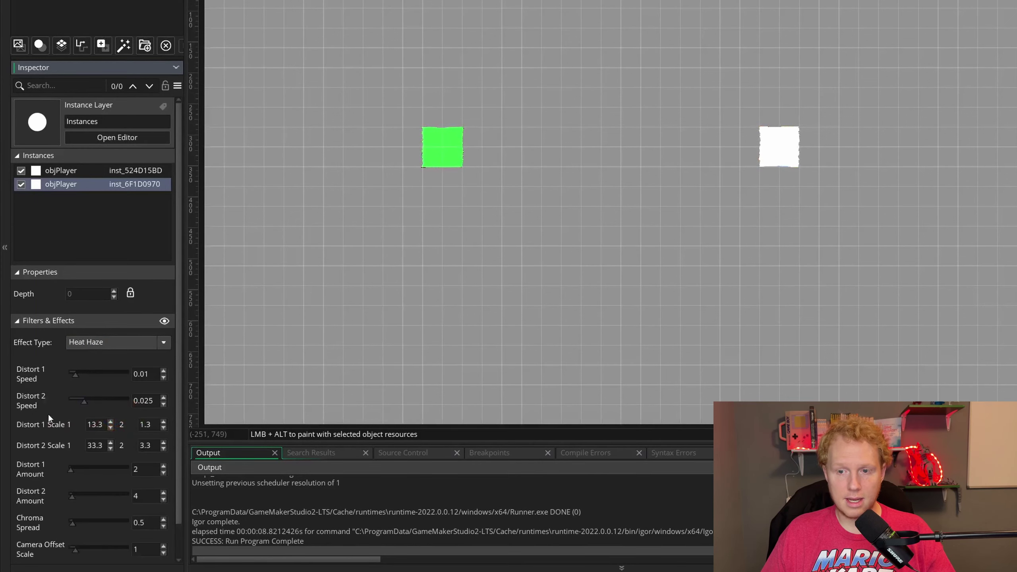
scroll(48, 414, down, 1)
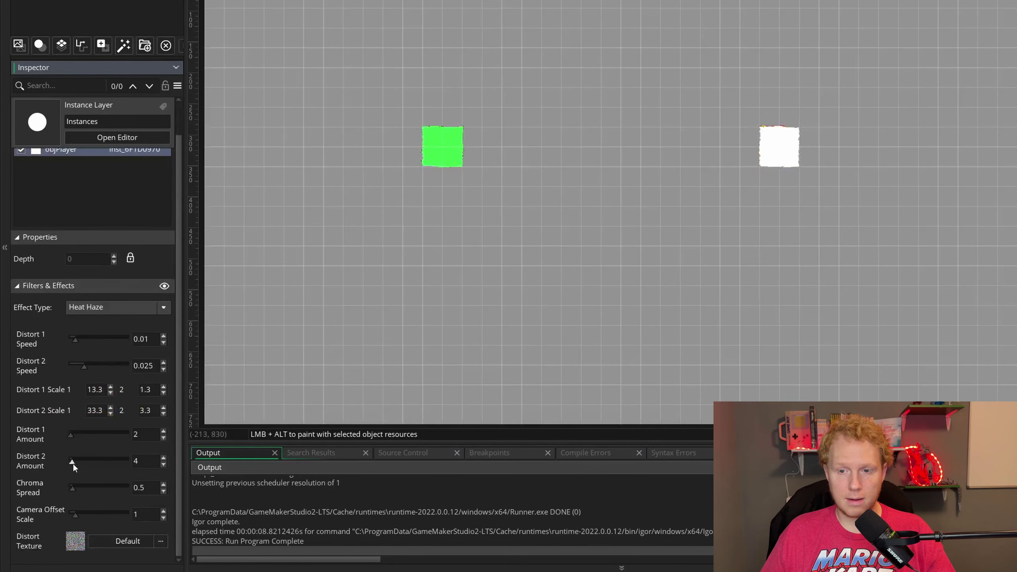
drag(72, 463, 109, 484)
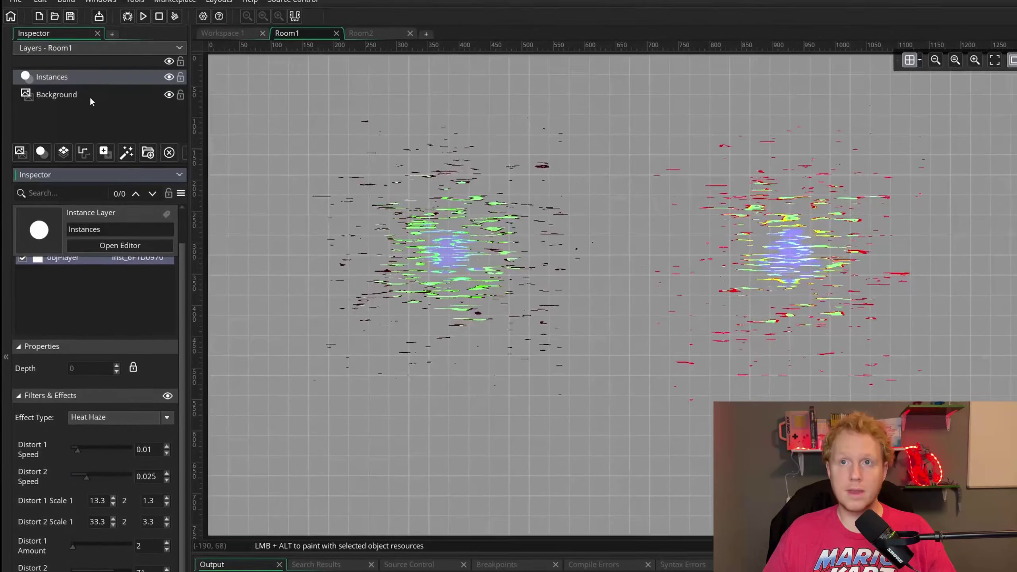
Step: Make the Background layer colour brown 915D42, keeping its Effect Type at None
click(89, 54)
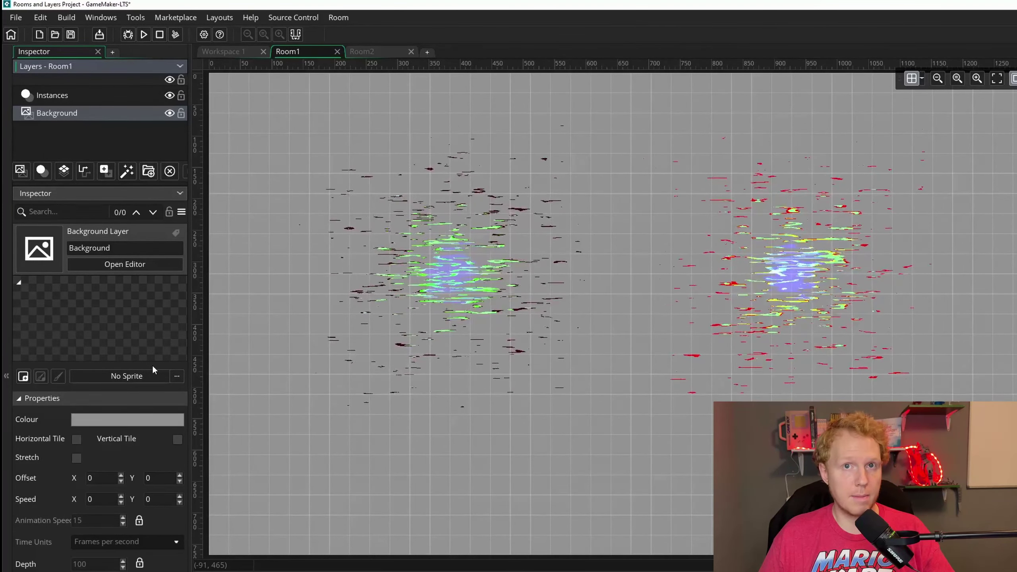
click(109, 420)
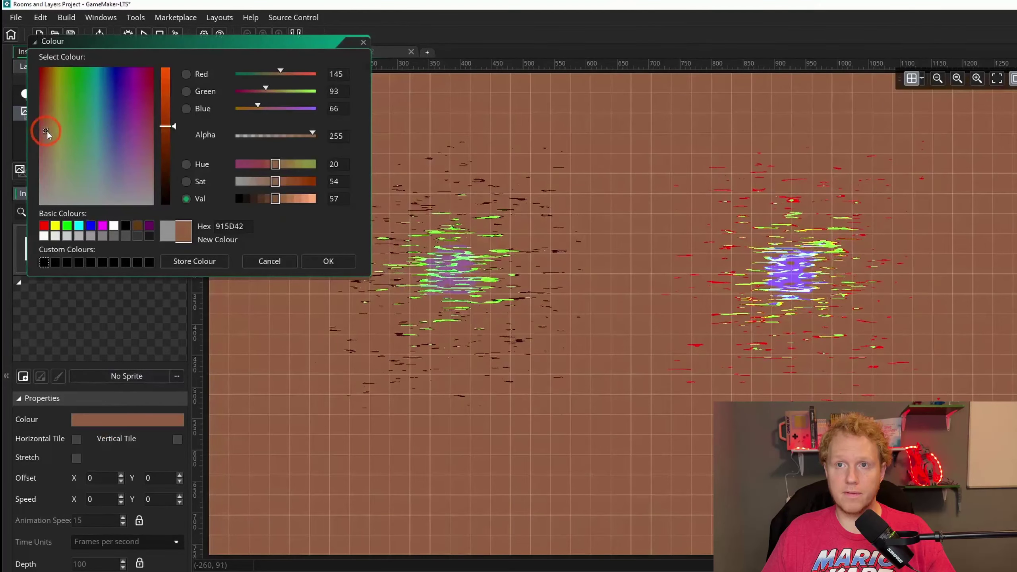
click(328, 260)
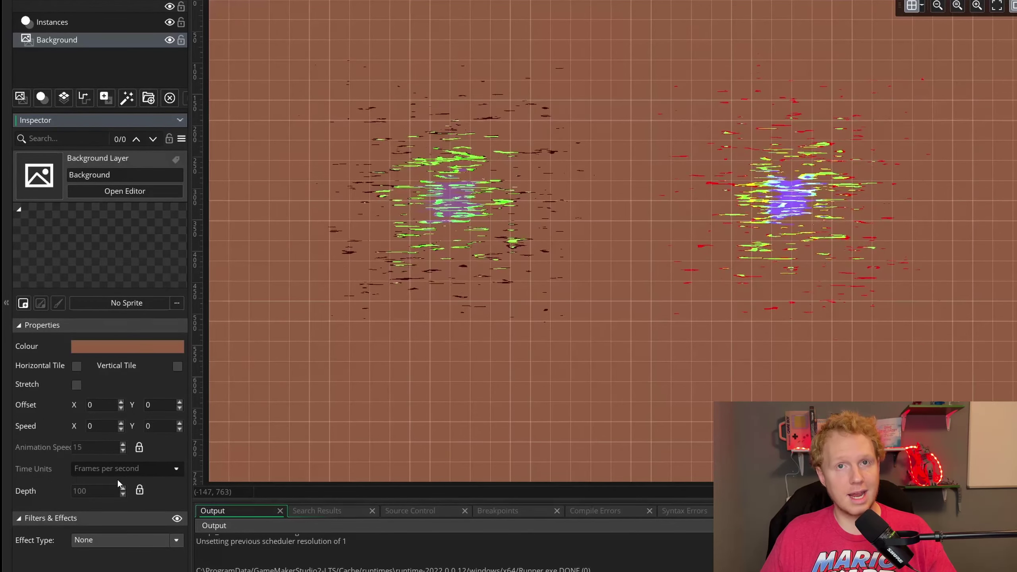
click(95, 549)
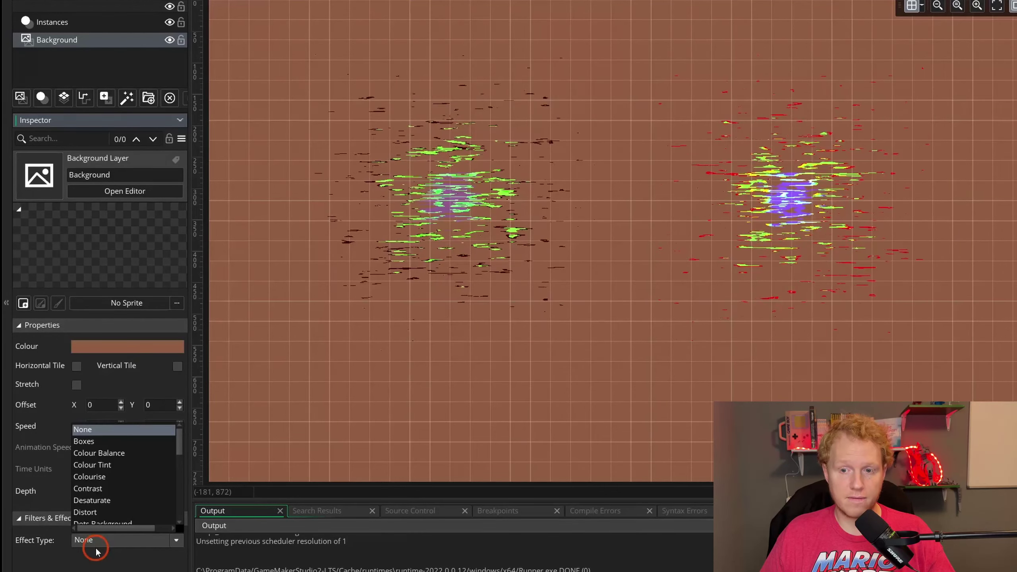
click(96, 549)
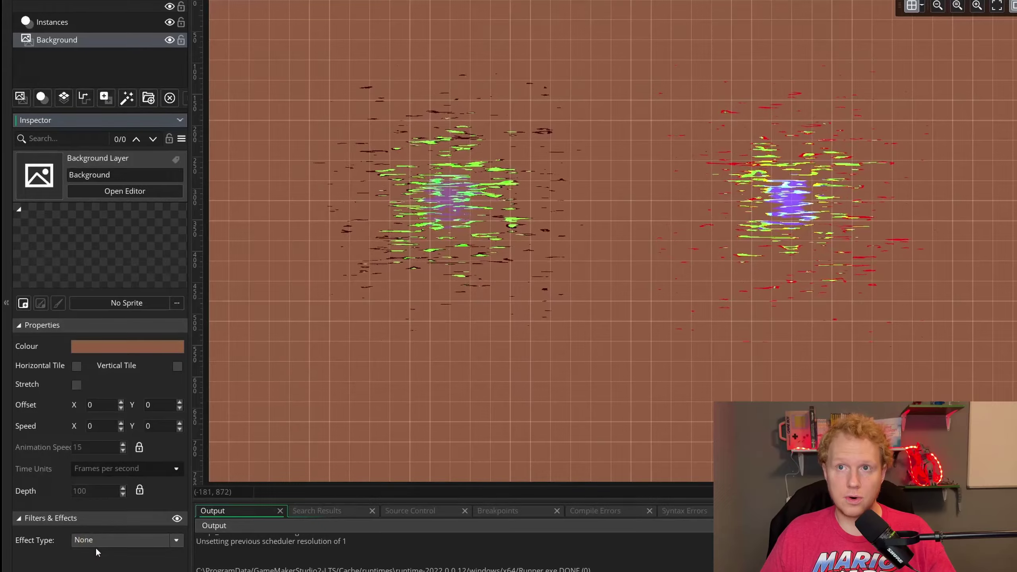
click(931, 217)
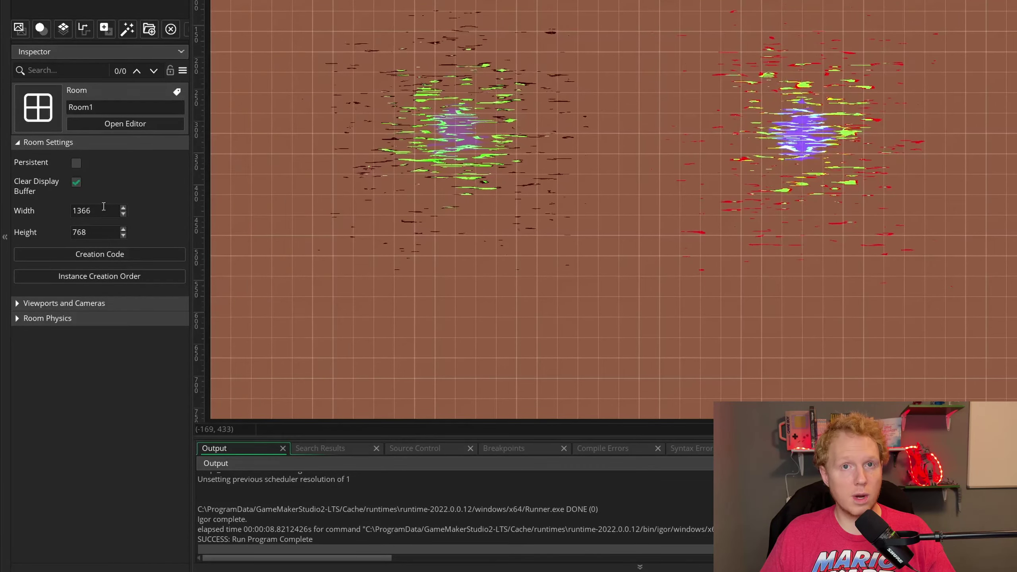
Step: Resize Room1 to 2000 × 2000, zoom to fit, and run the game with F5
click(98, 212)
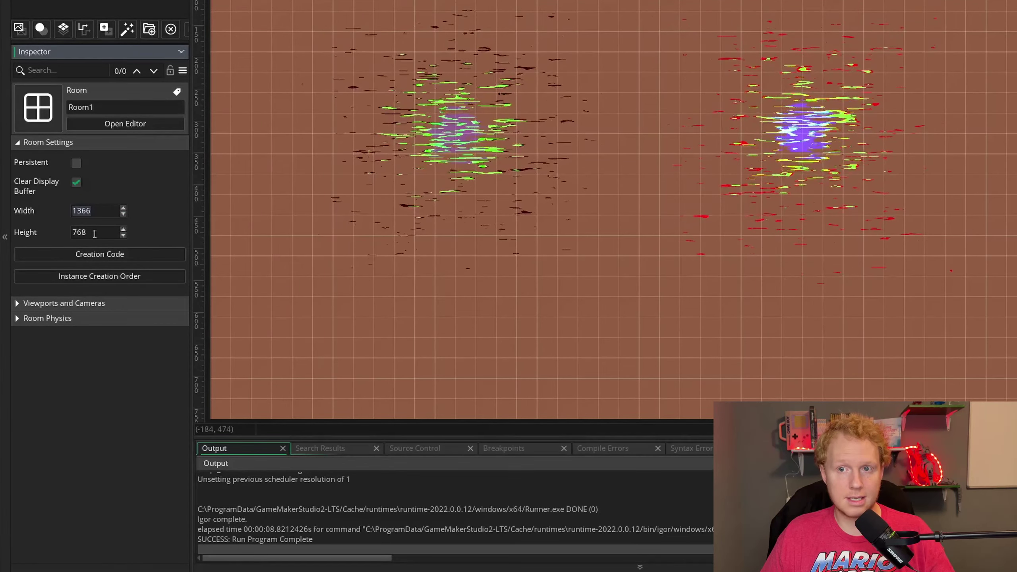
double_click(96, 217)
text(20)
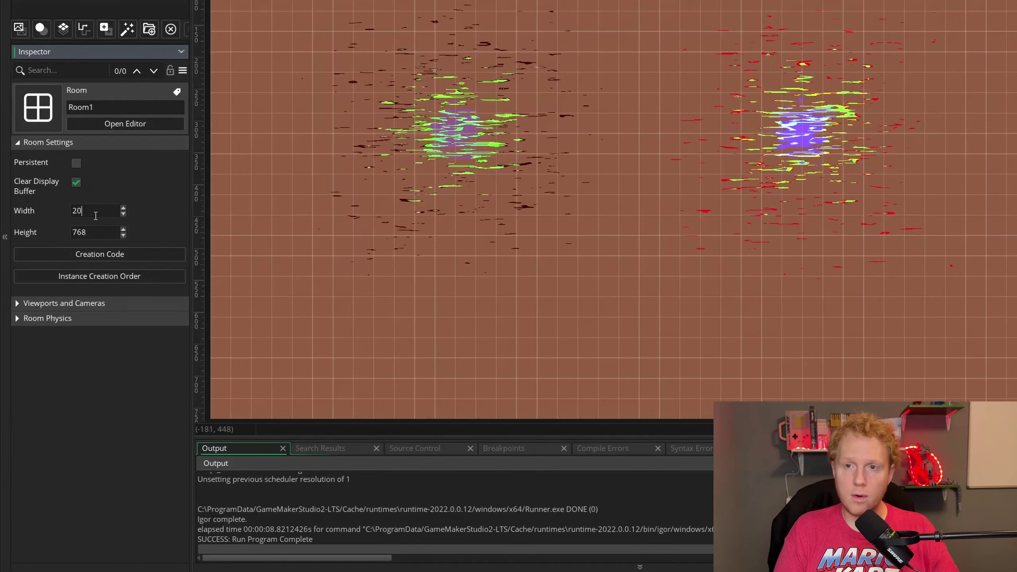
text(00)
key(Tab)
text(2000)
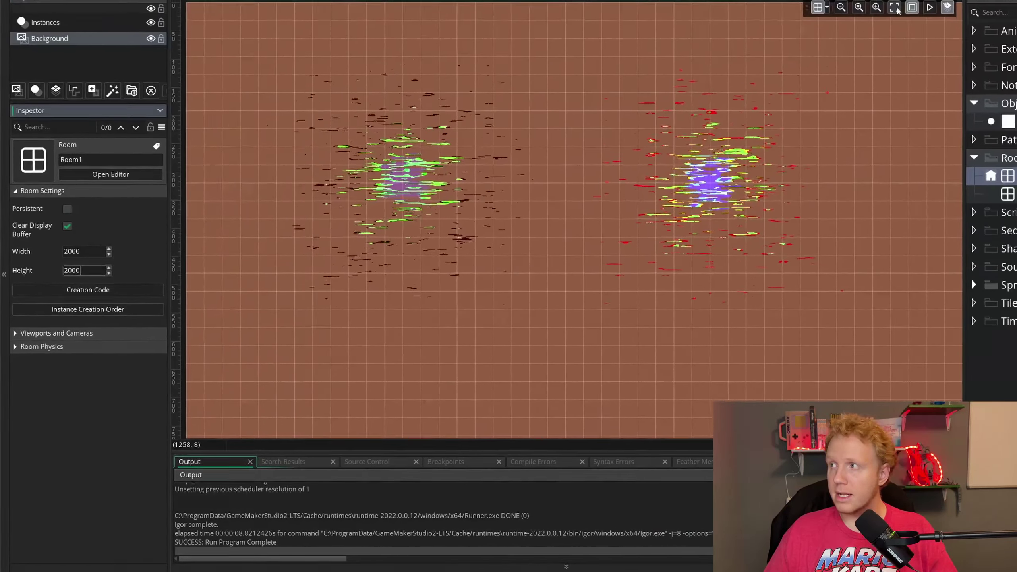
click(895, 8)
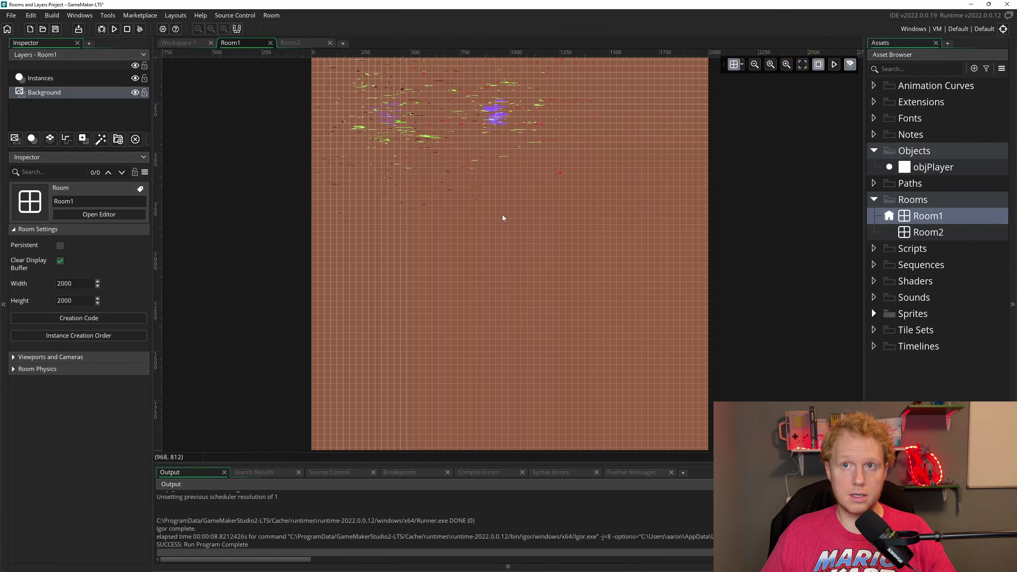
key(F5)
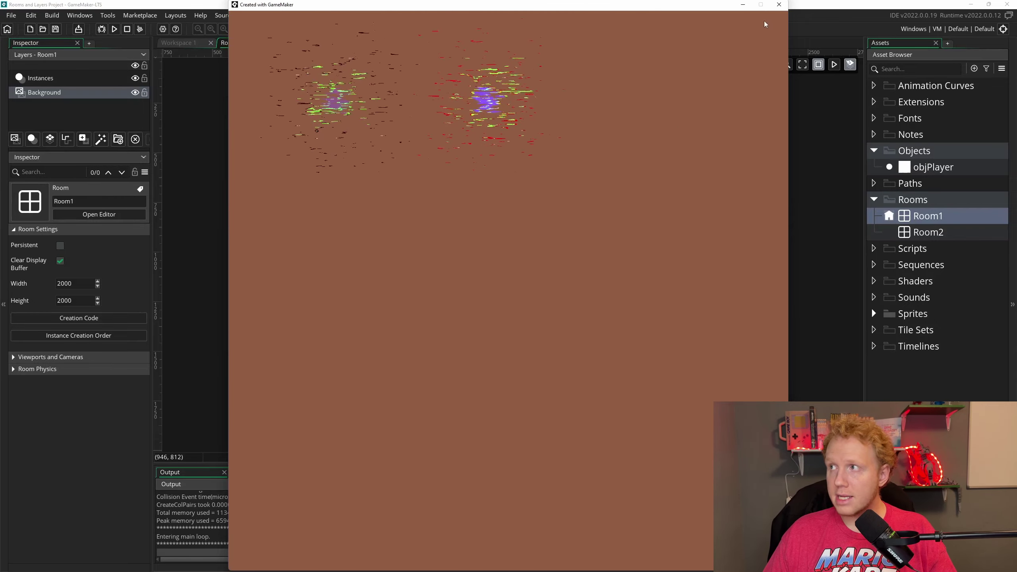
Step: Close the game window and expand, then collapse, the Viewports and Cameras settings
click(779, 4)
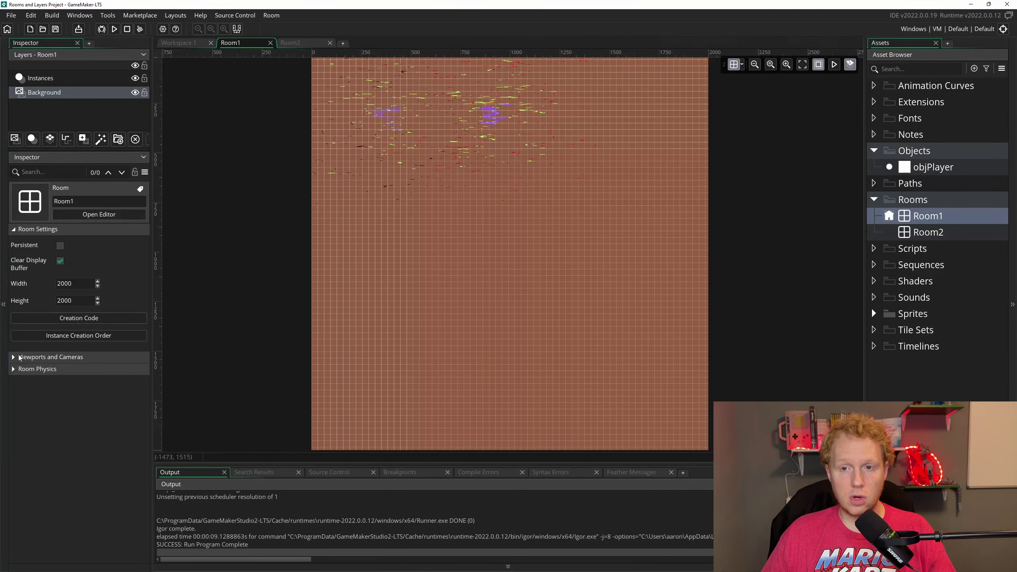
click(14, 356)
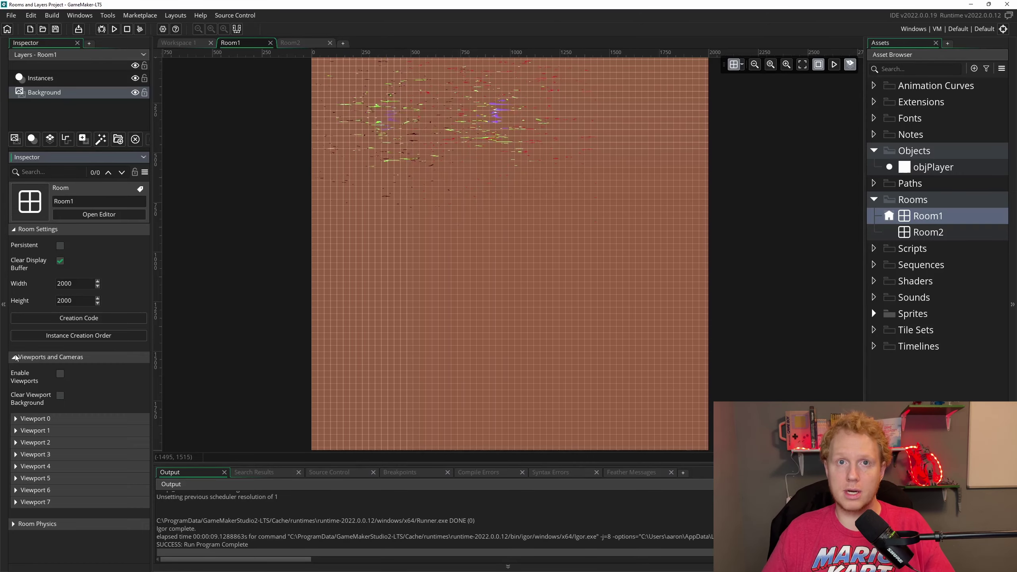
click(15, 357)
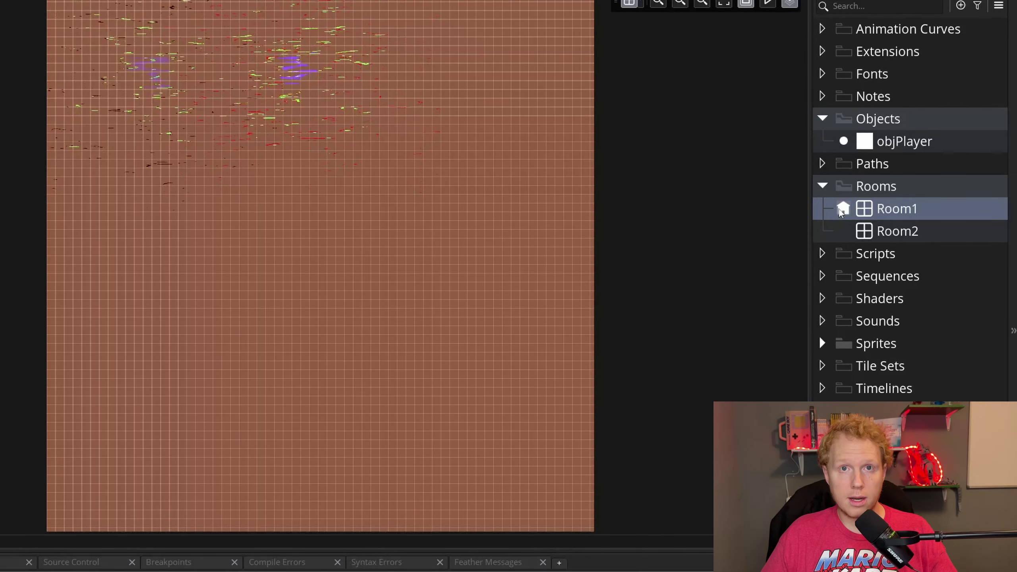
Step: Move Room2 above Room1 in the Room Manager order, then test-run and close the game
click(842, 208)
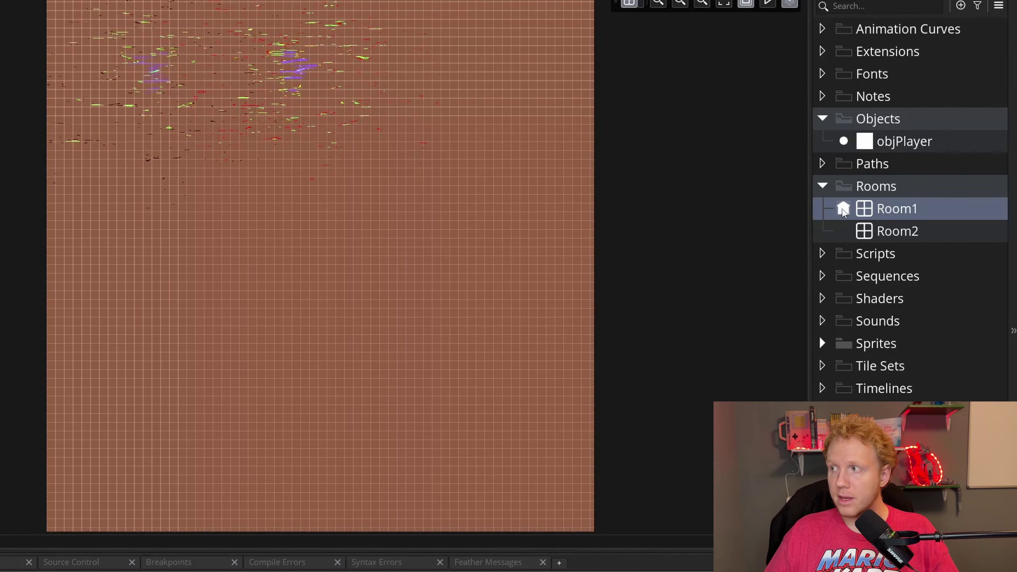
click(684, 235)
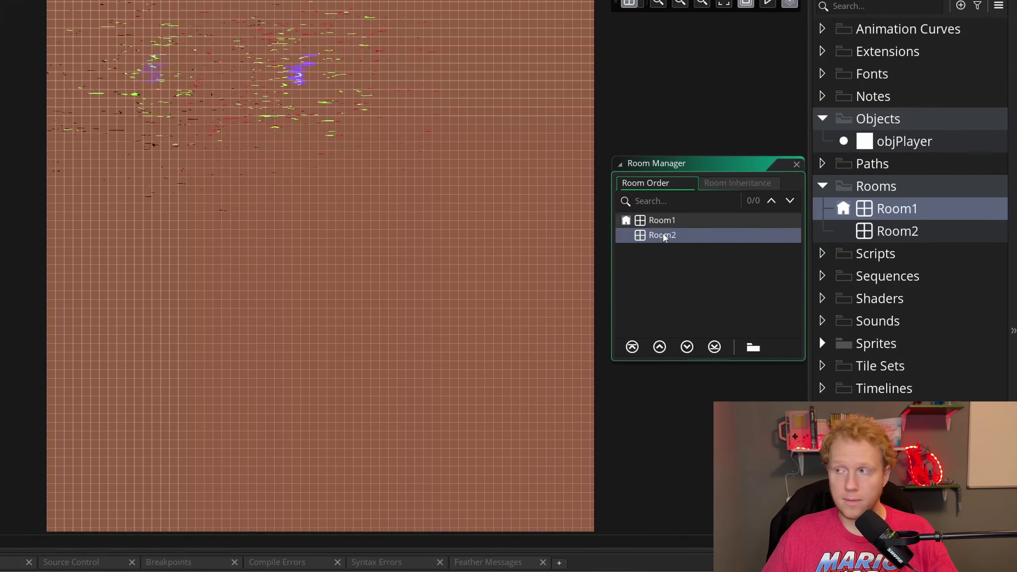
drag(655, 241, 655, 223)
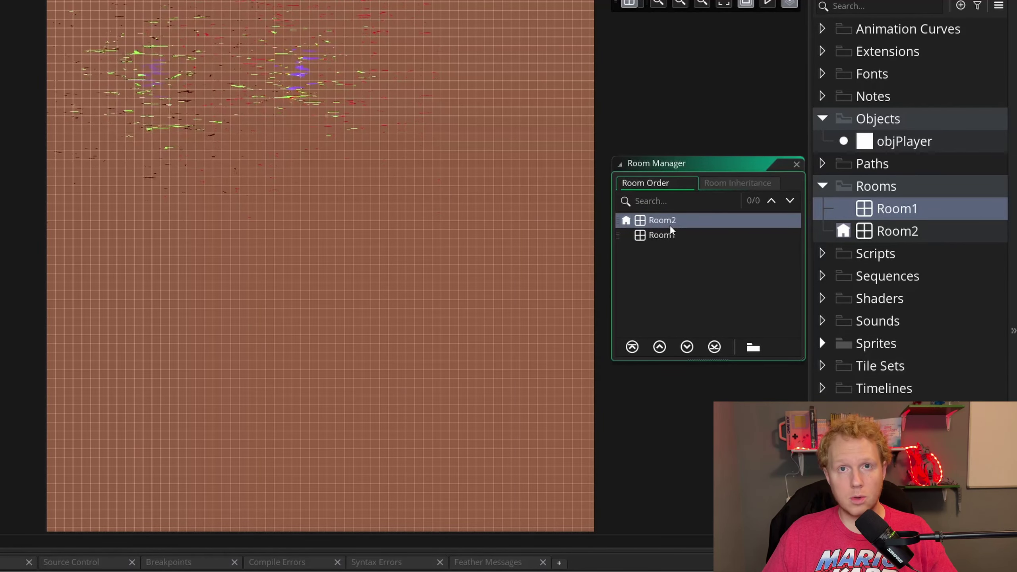
click(867, 239)
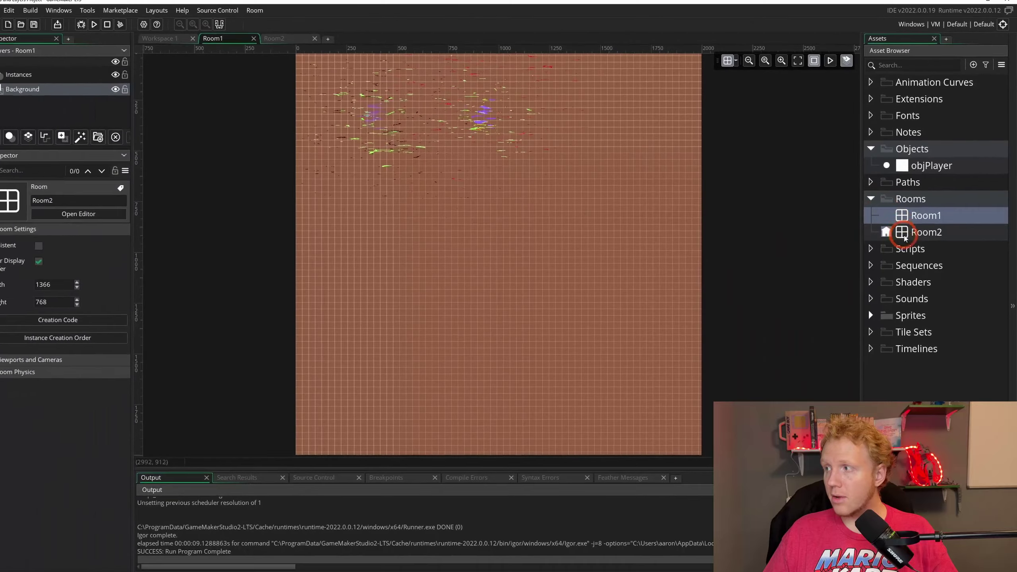
key(F5)
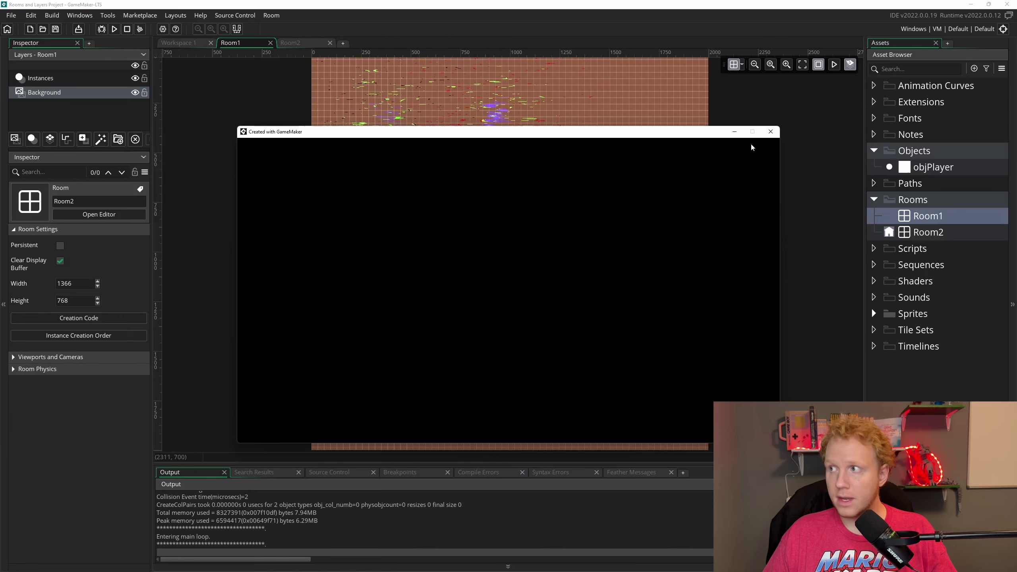
click(770, 131)
click(617, 233)
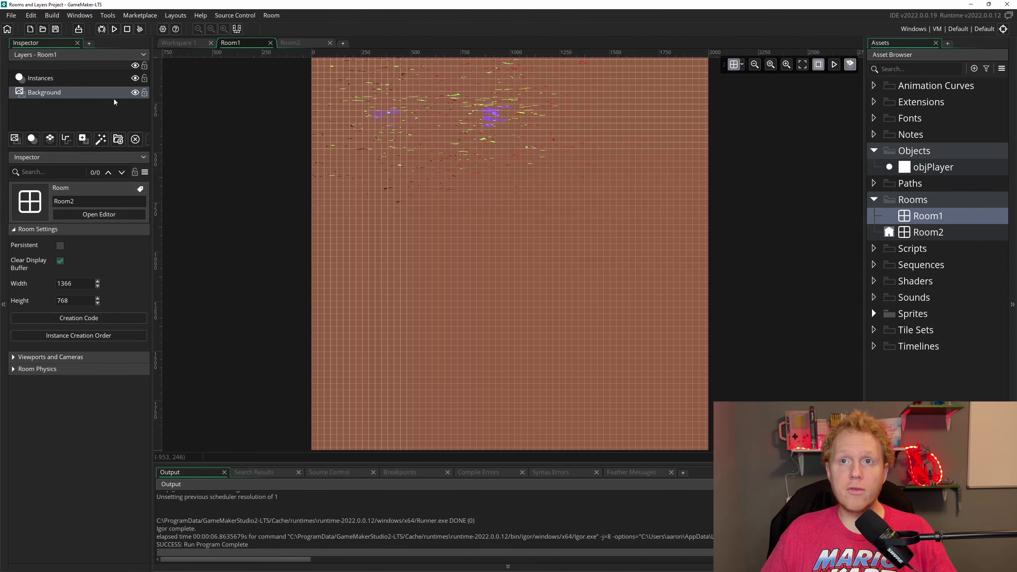
Step: Inspect both layers, then drag the Background layer above the Instances layer
click(91, 81)
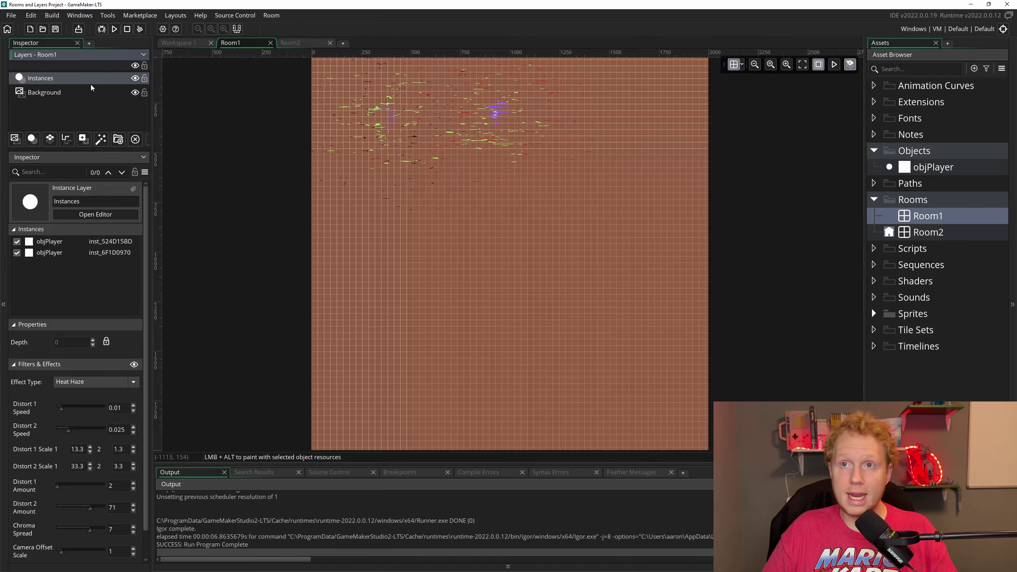
click(92, 88)
click(49, 93)
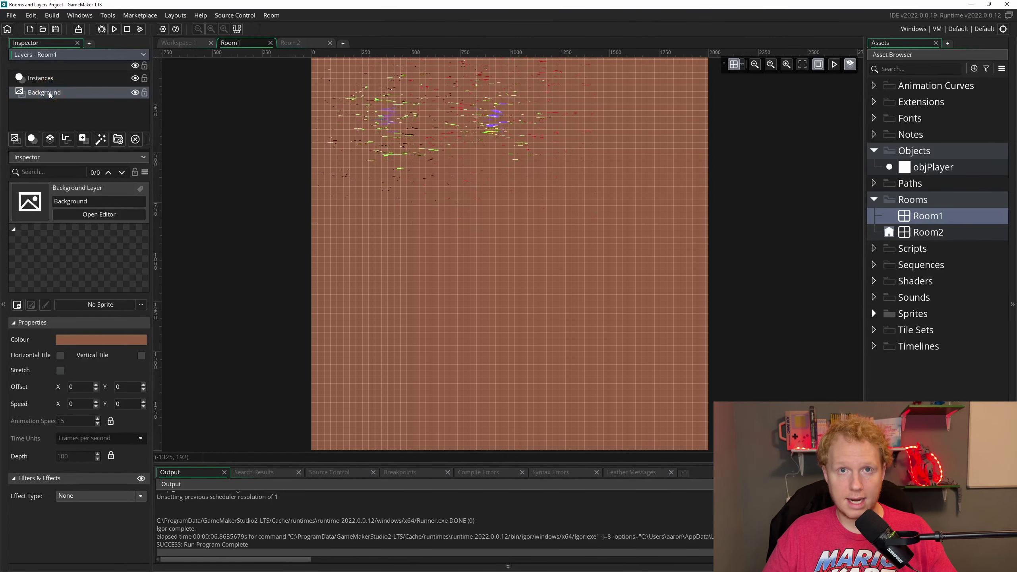
click(50, 93)
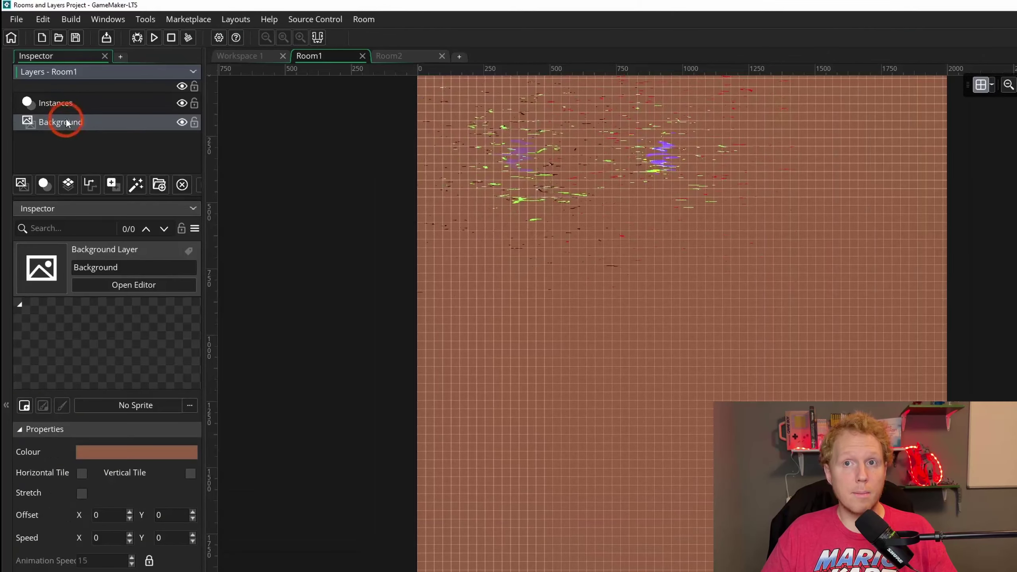
drag(66, 123, 62, 105)
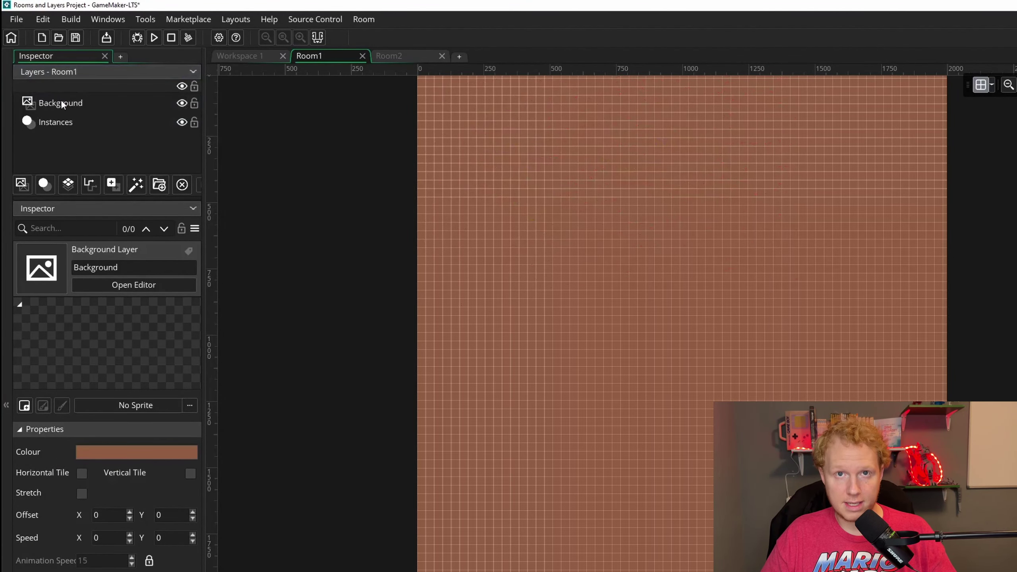
Step: Drag the Background layer back beneath the Instances layer so the players show on top
mouse_move(683, 220)
middle_down()
mouse_move(638, 288)
mouse_move(785, 318)
mouse_move(693, 229)
middle_up()
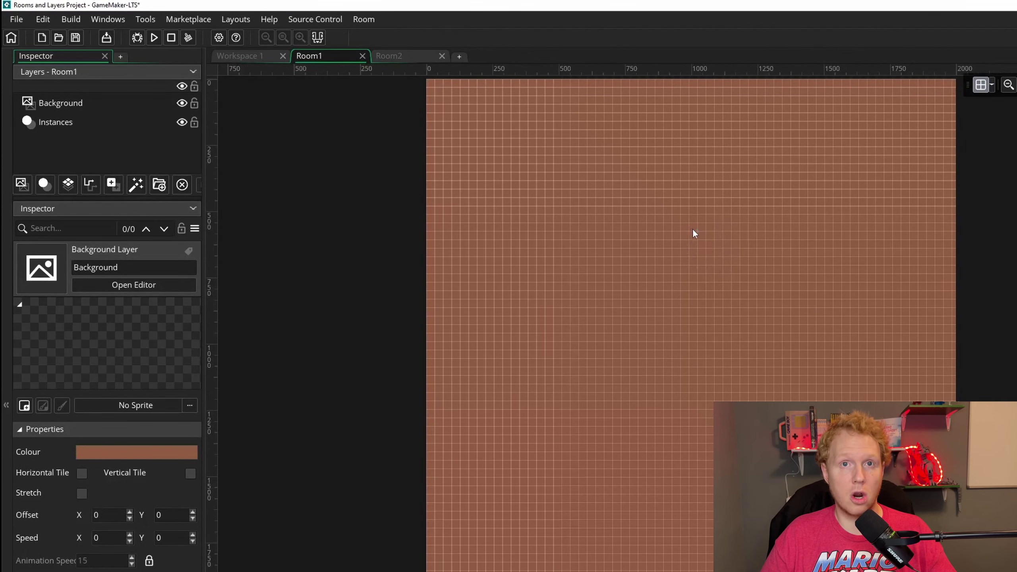
click(91, 123)
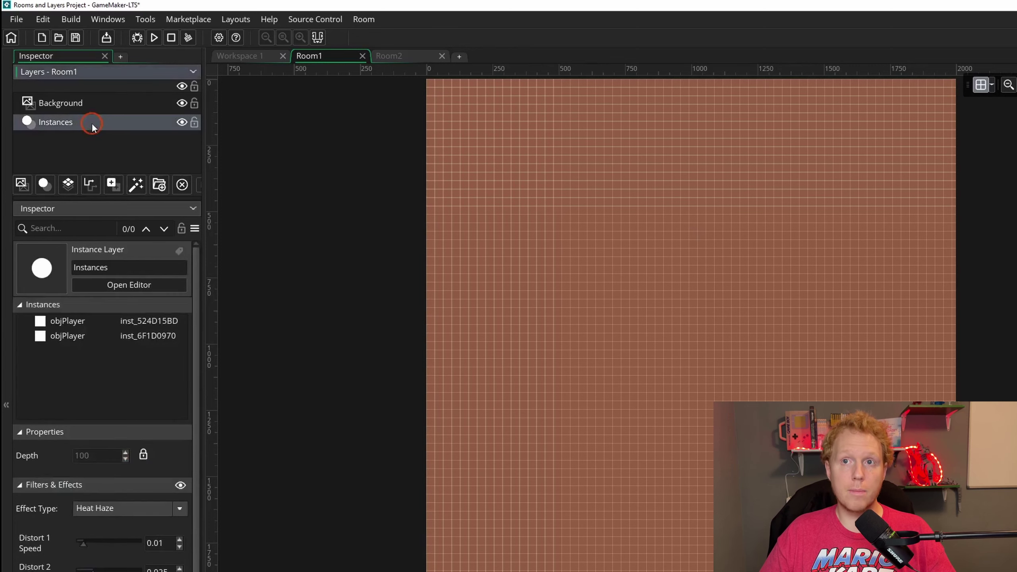
click(94, 306)
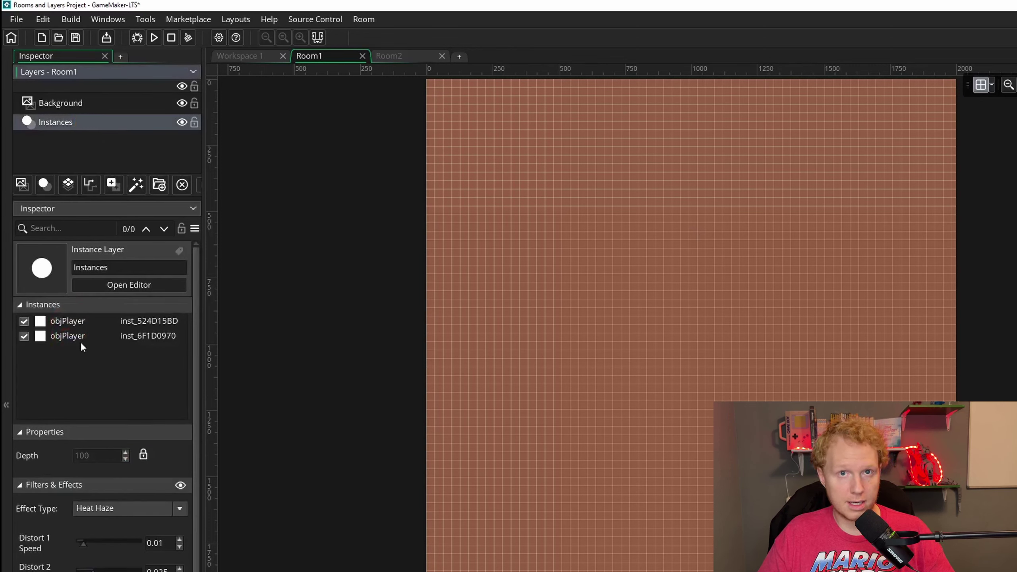
click(92, 102)
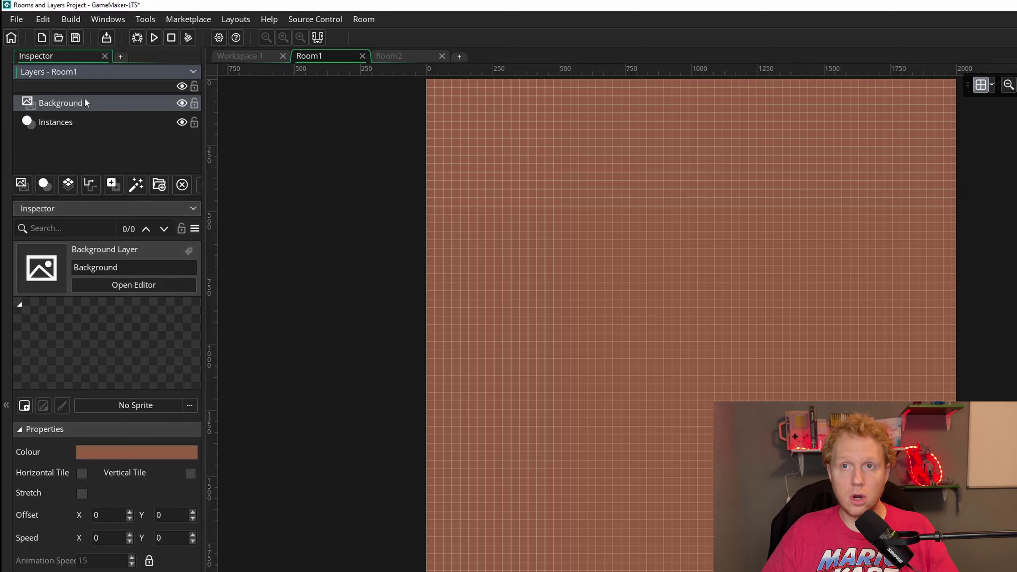
drag(78, 104, 76, 128)
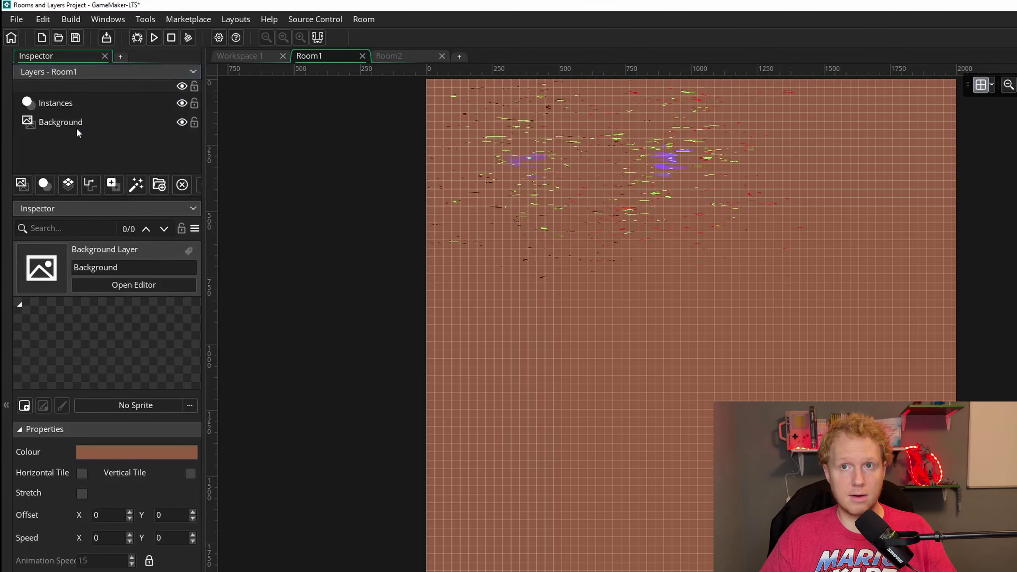
Step: Check the Instances layer, then lock the Background layer's depth value
click(91, 104)
click(122, 423)
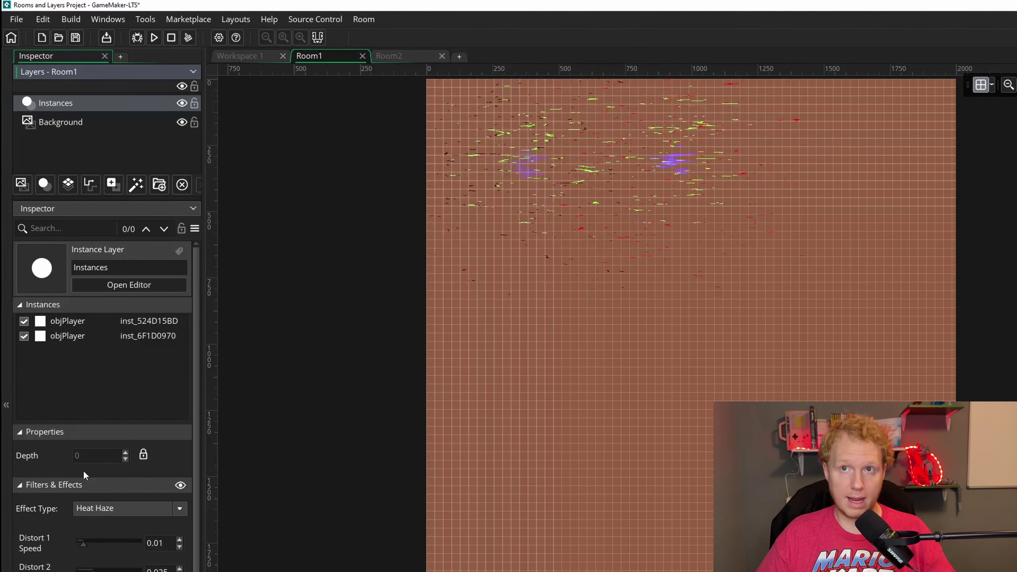
click(63, 122)
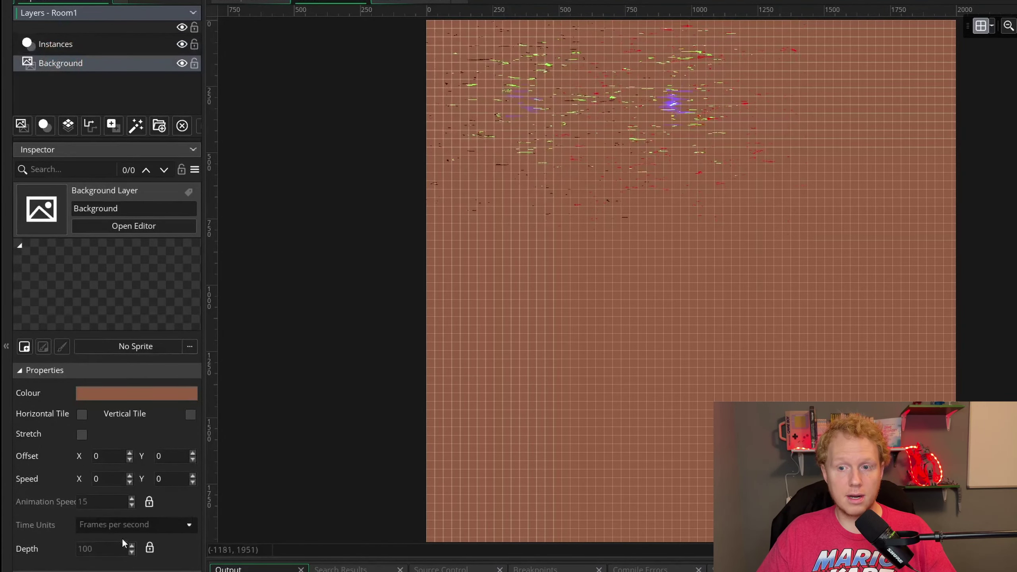
click(108, 551)
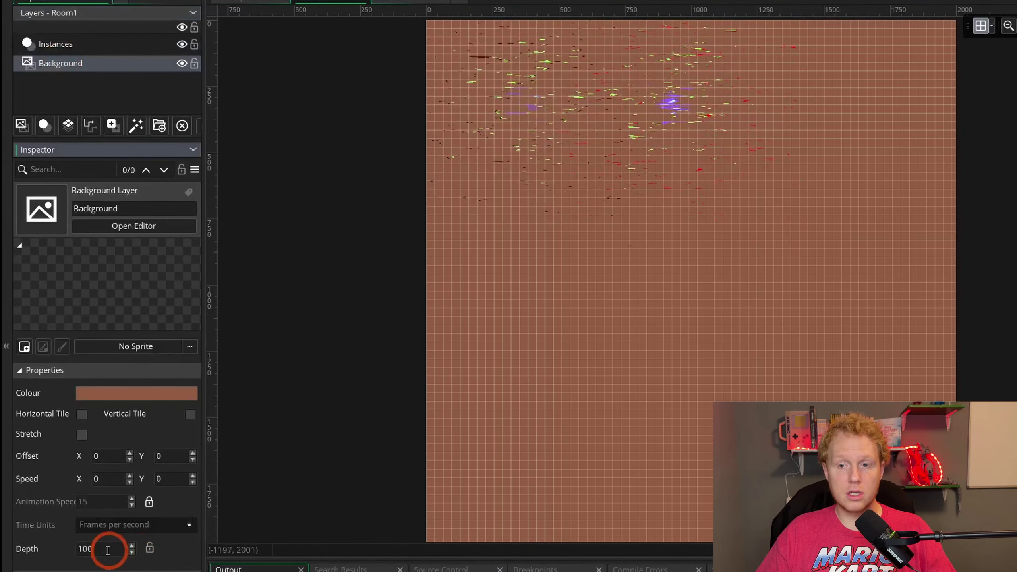
click(150, 548)
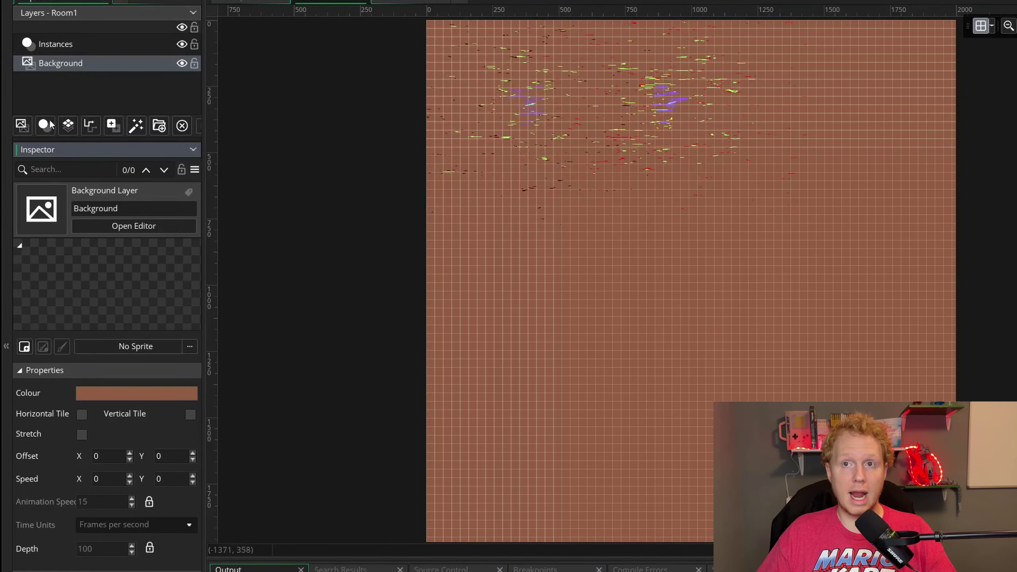
Step: Add two background layers and move Backgrounds_2 above Instances, then back below it
click(21, 125)
click(21, 124)
click(54, 73)
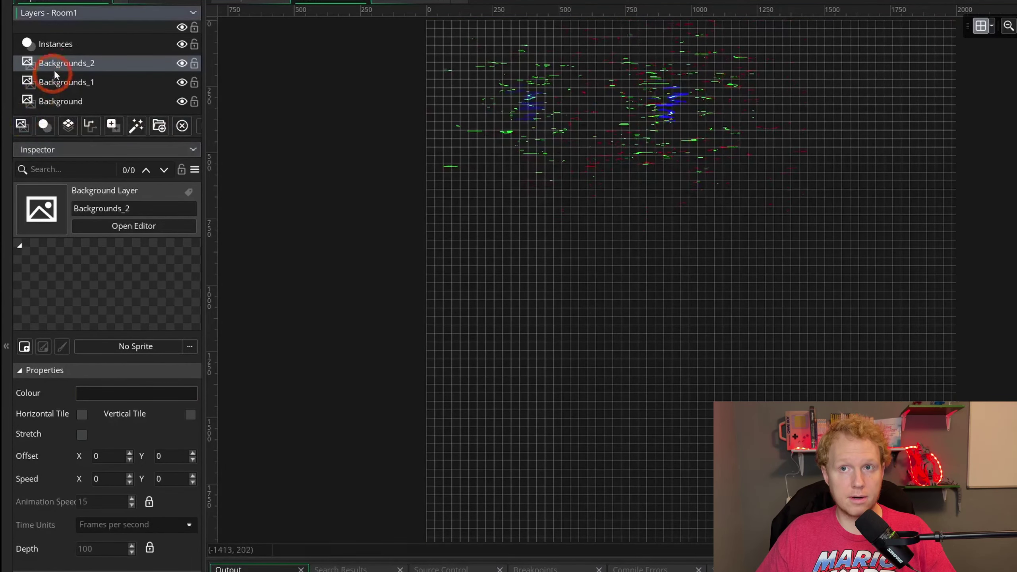
drag(55, 73, 49, 44)
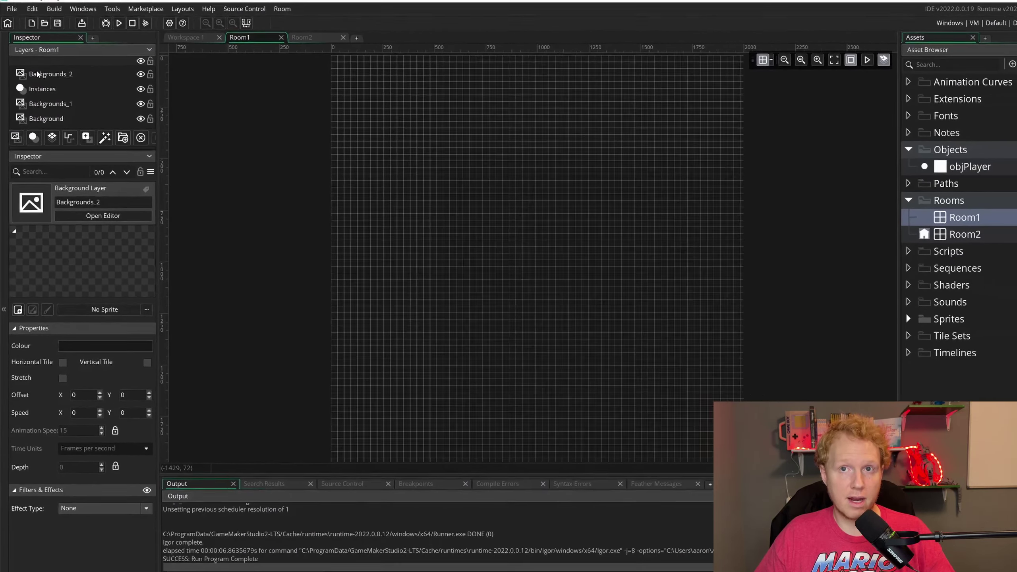
click(50, 44)
drag(36, 78, 37, 94)
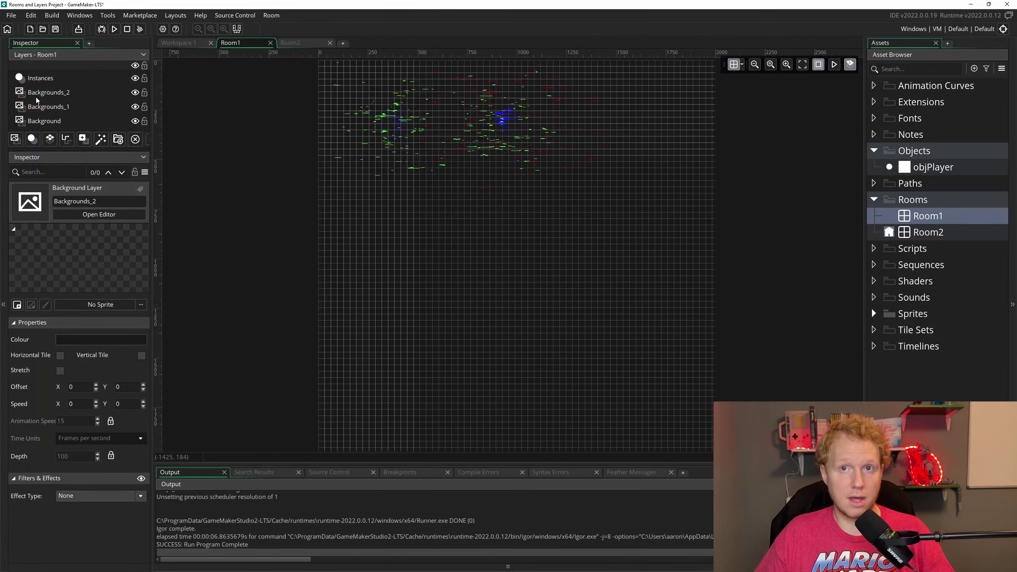
click(634, 231)
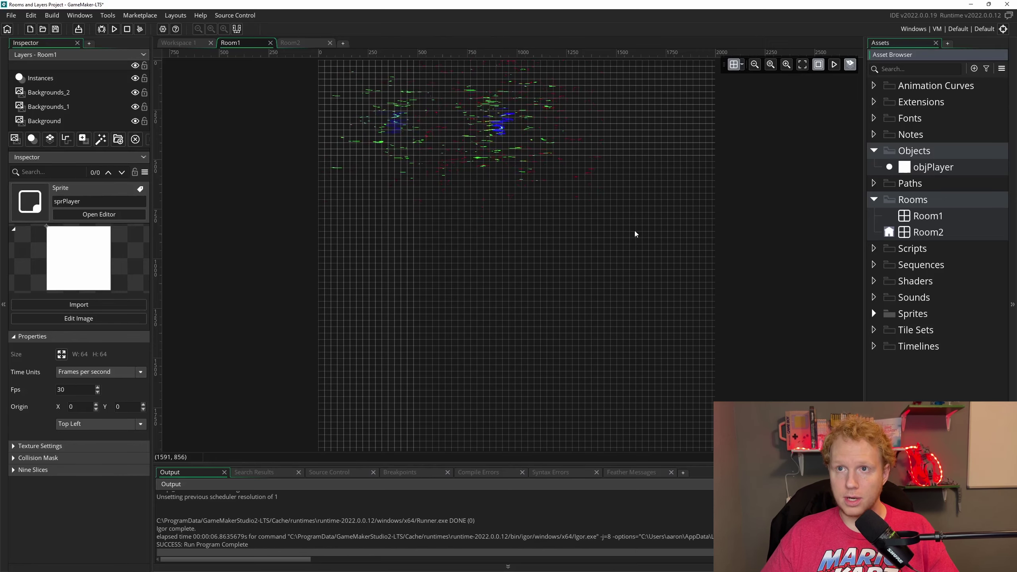
Step: Add a GML Visual Create event to objPlayer with a Set Speed action of 5
click(300, 44)
middle_drag(563, 273, 568, 229)
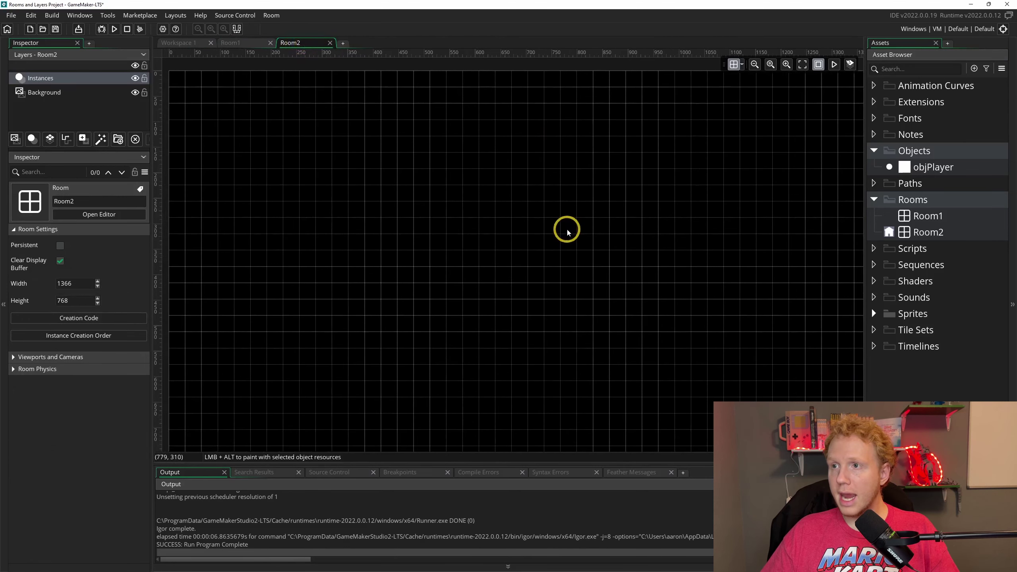
double_click(911, 169)
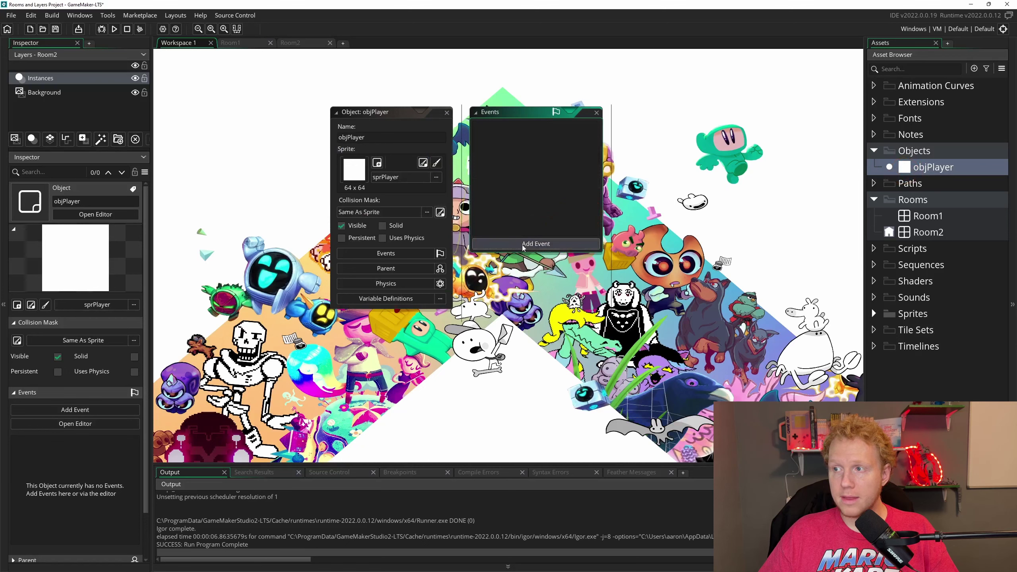
click(539, 242)
click(541, 251)
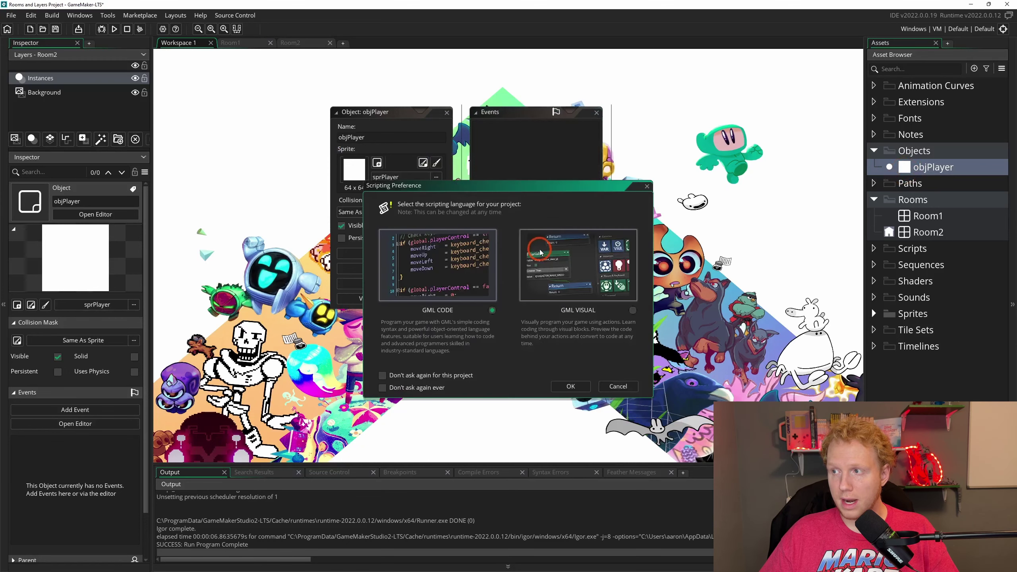
click(591, 363)
click(571, 386)
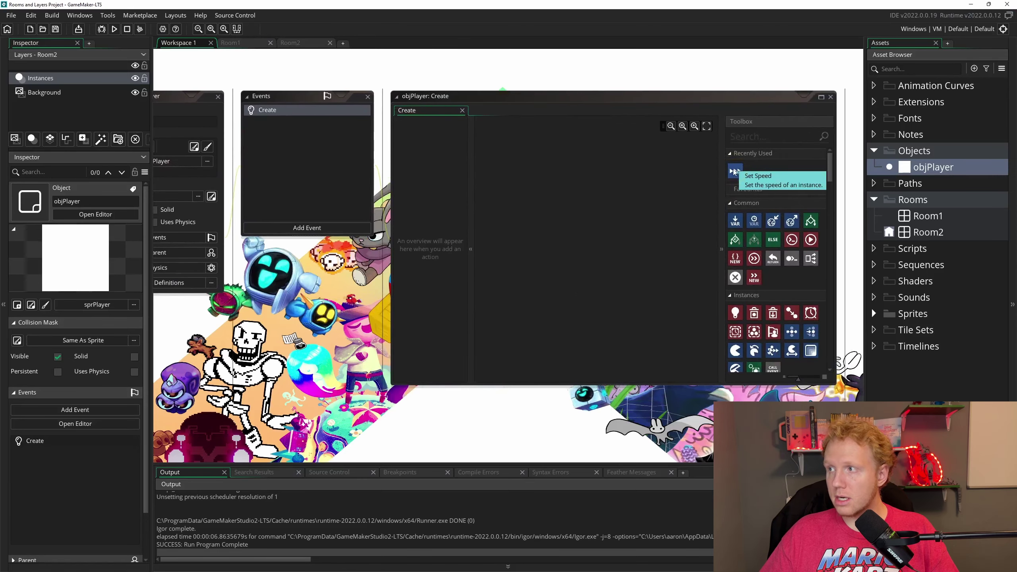
drag(734, 171, 562, 211)
click(569, 241)
text(5)
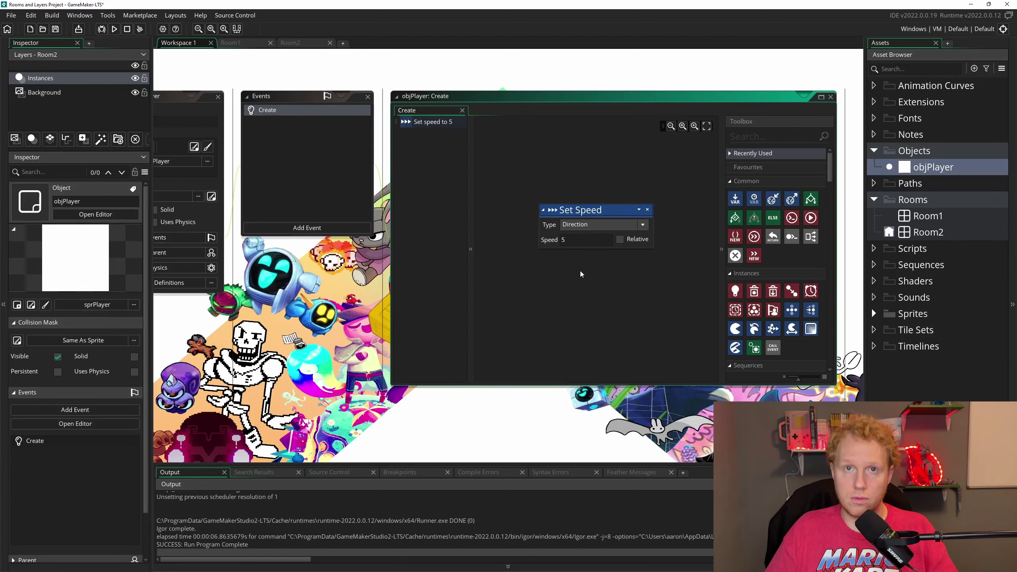
Step: Place an objPlayer instance in Room2, test-run with F5, then delete that instance
click(303, 42)
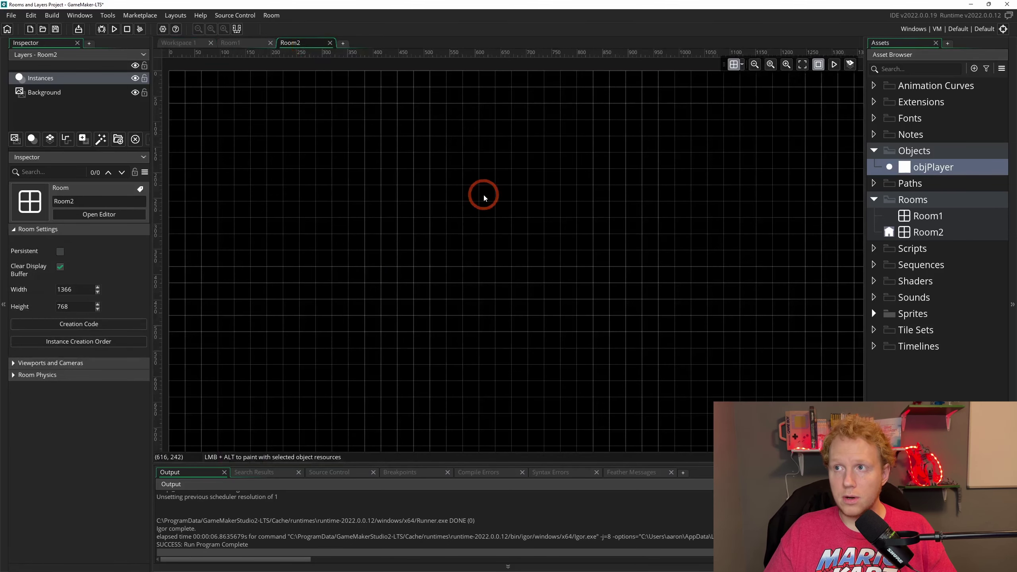
drag(933, 166, 504, 230)
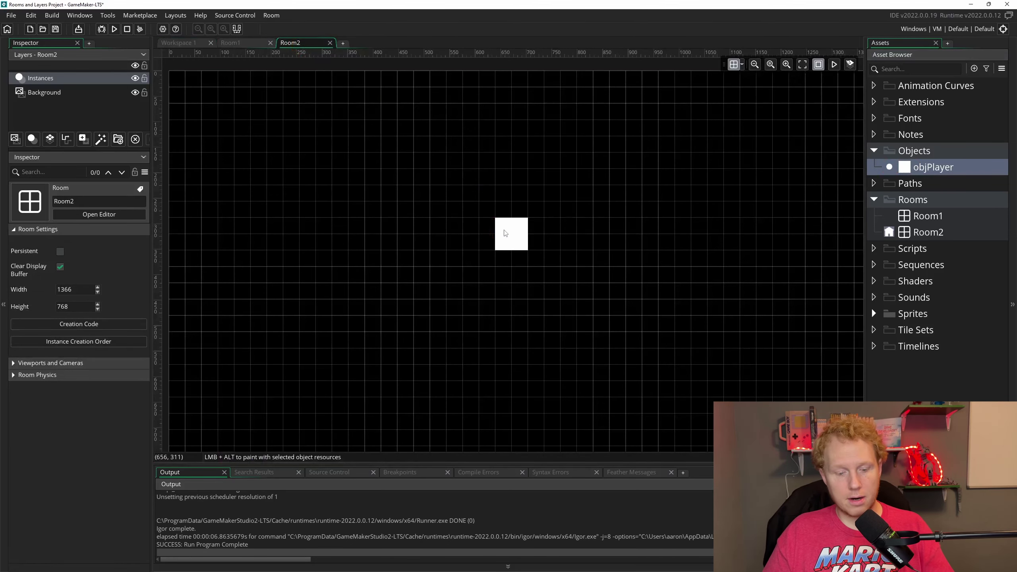
key(F5)
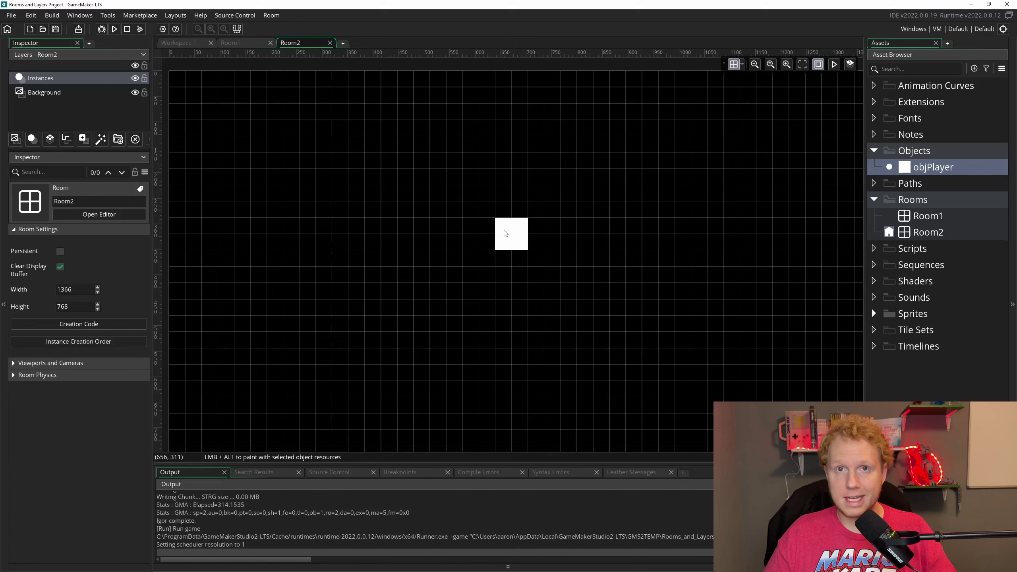
click(770, 132)
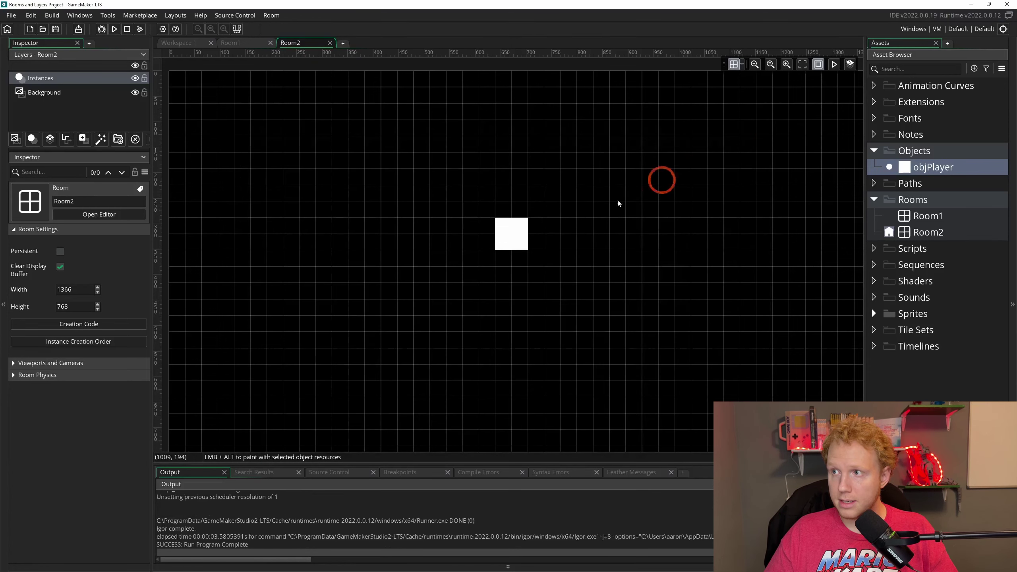
click(521, 247)
key(Delete)
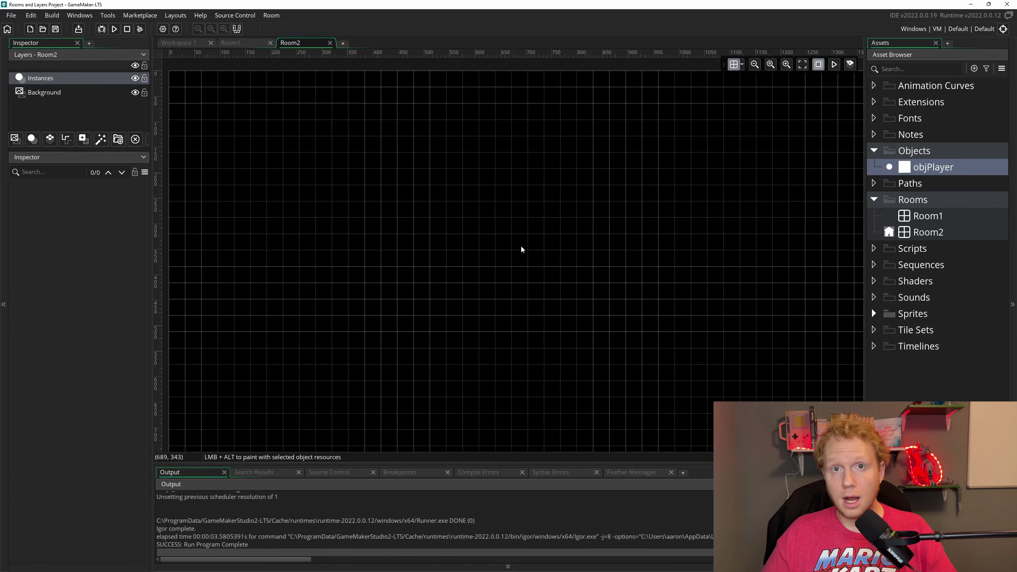
Step: Drop sprPlayer from the Sprites folder into Room2 on a new Assets_1 layer and test-run with F5
double_click(888, 314)
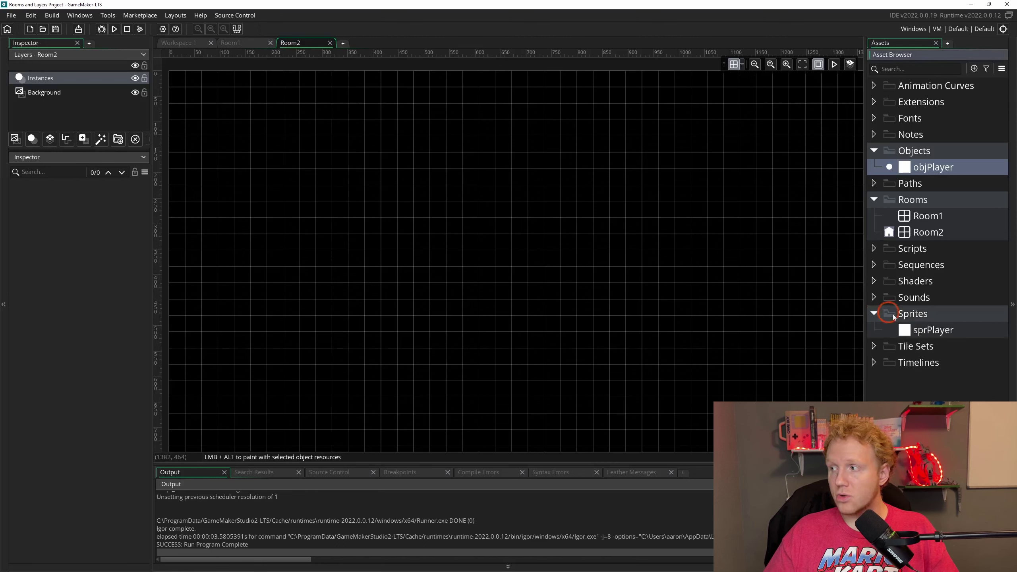
drag(924, 334, 474, 251)
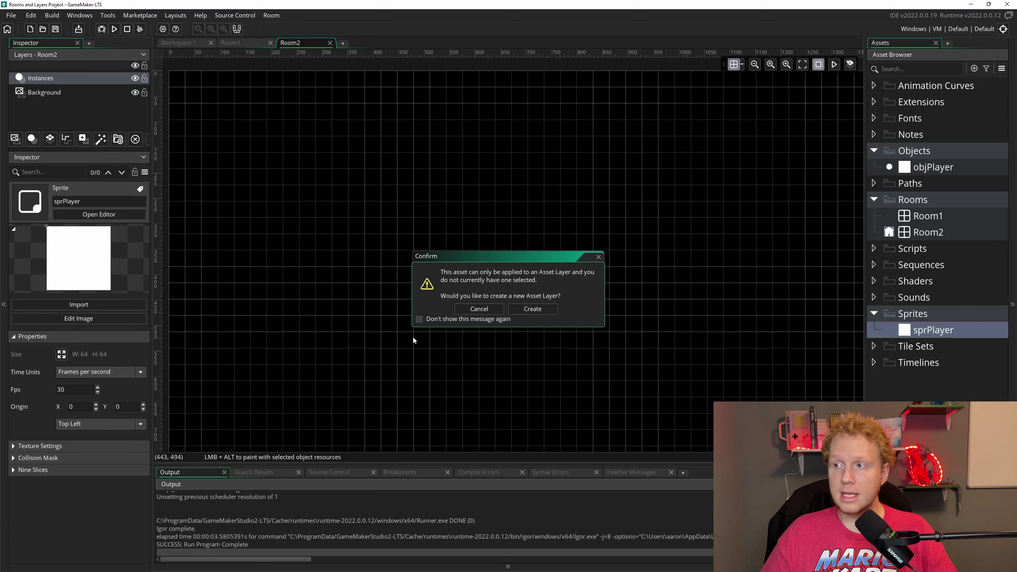
click(538, 309)
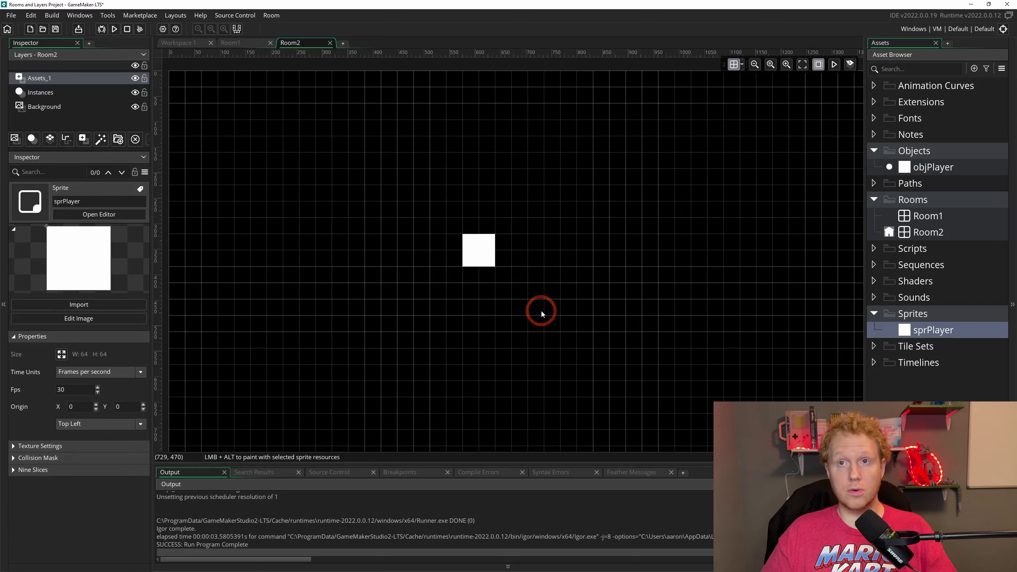
click(88, 81)
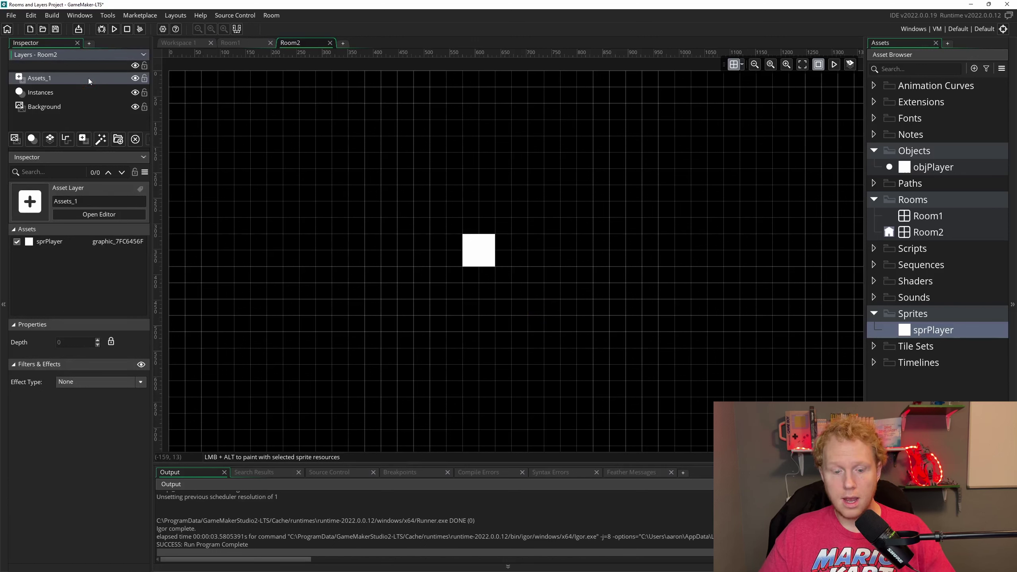
key(F5)
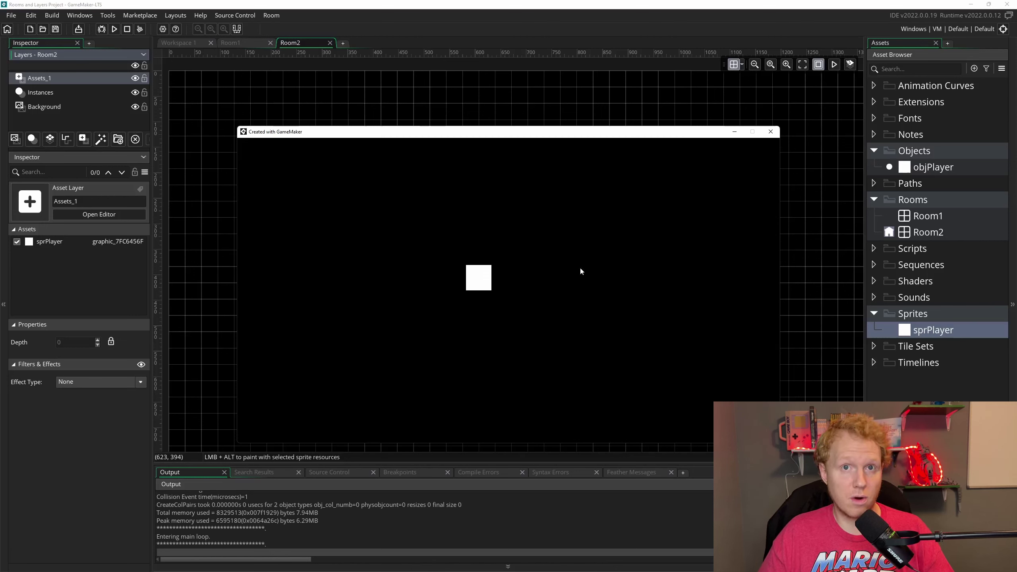
Step: Decline a new instance layer and place objPlayer on the existing Instances layer beside sprPlayer. Test-run with F5
click(772, 132)
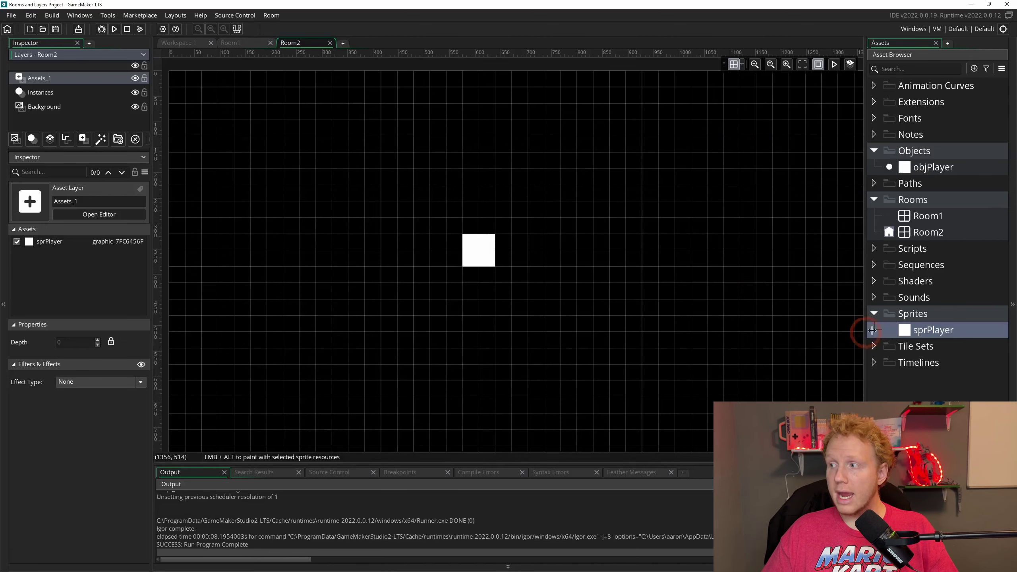
drag(917, 168, 555, 232)
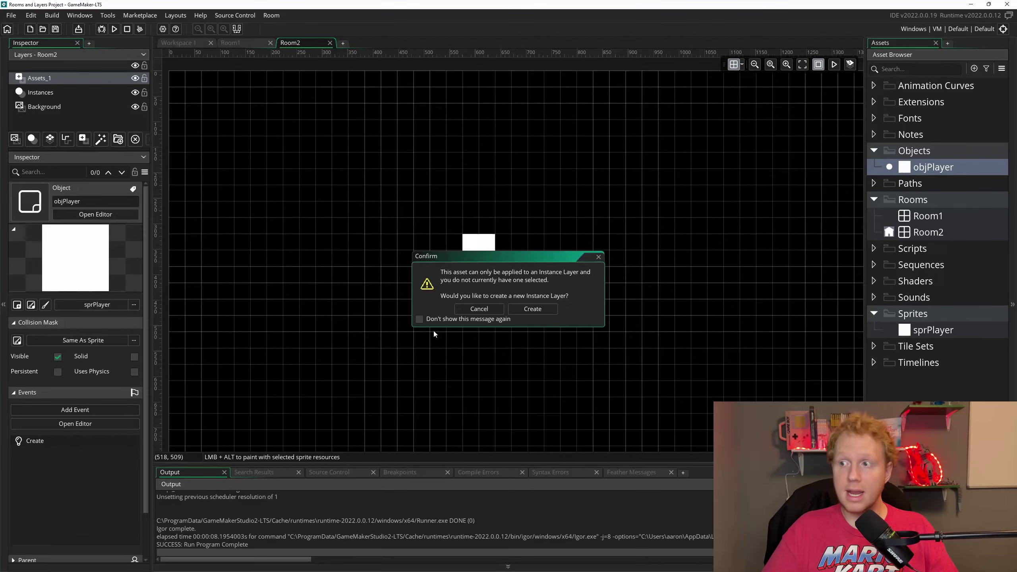
click(487, 309)
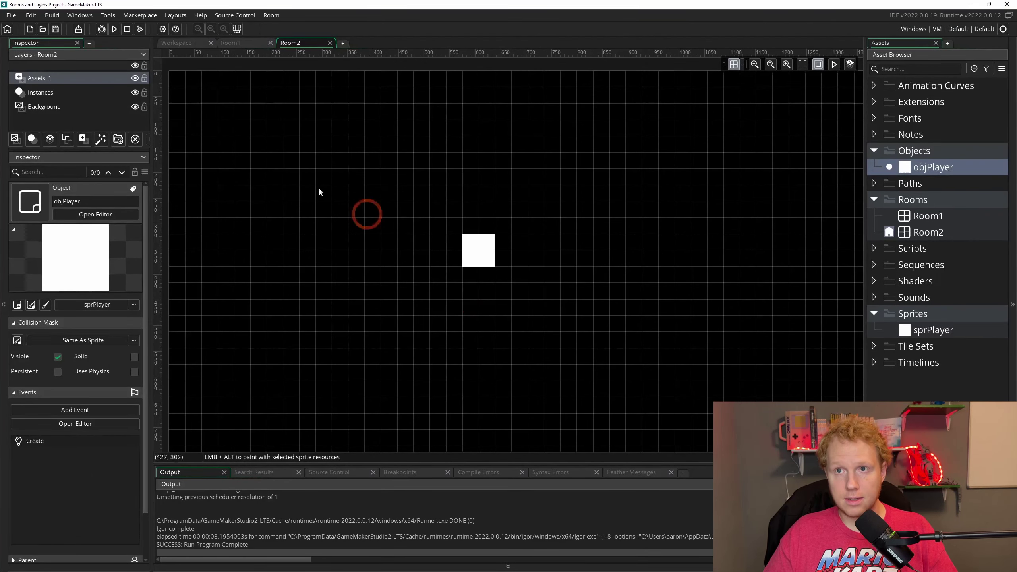
click(53, 93)
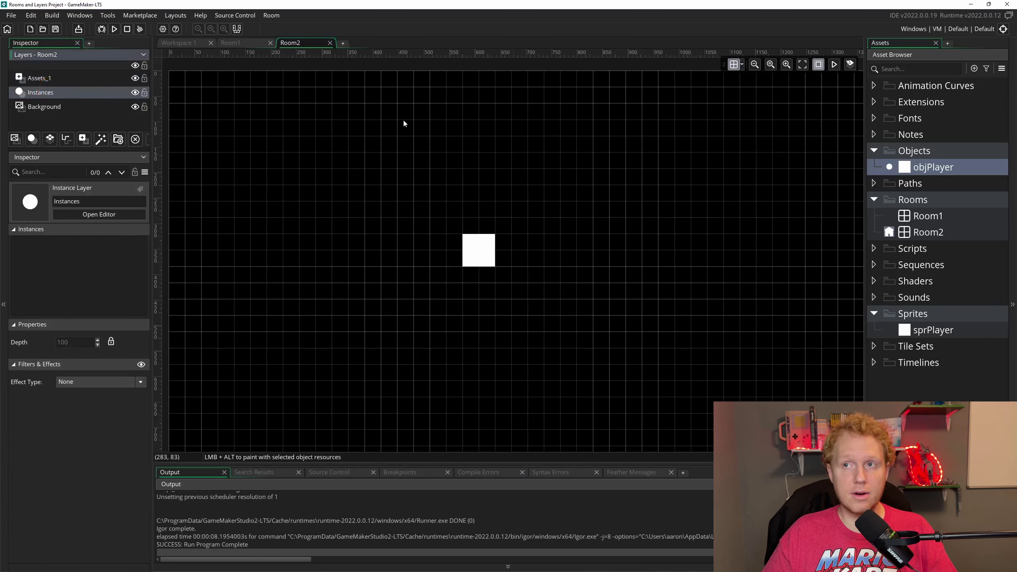
drag(903, 175, 527, 250)
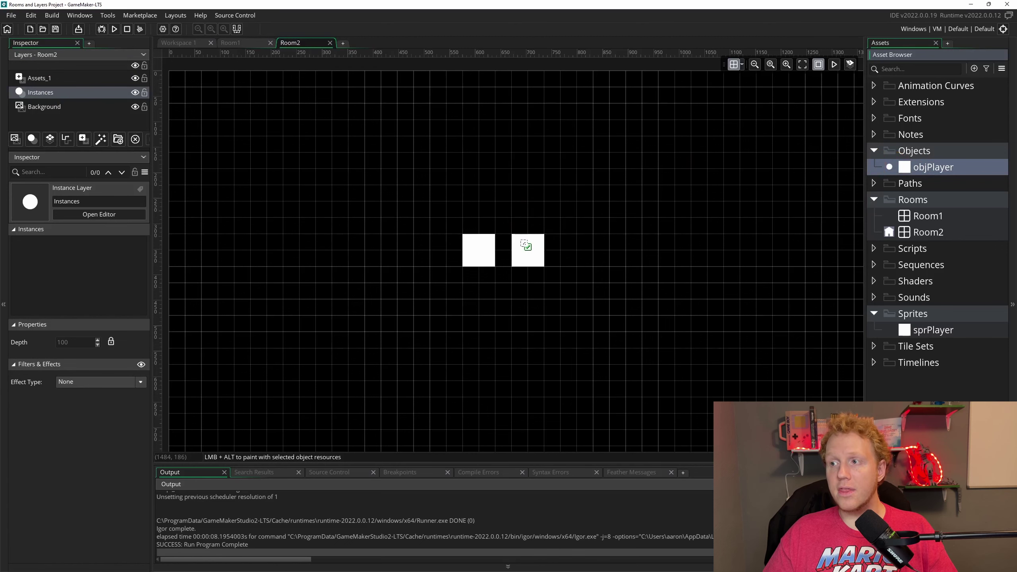
key(F5)
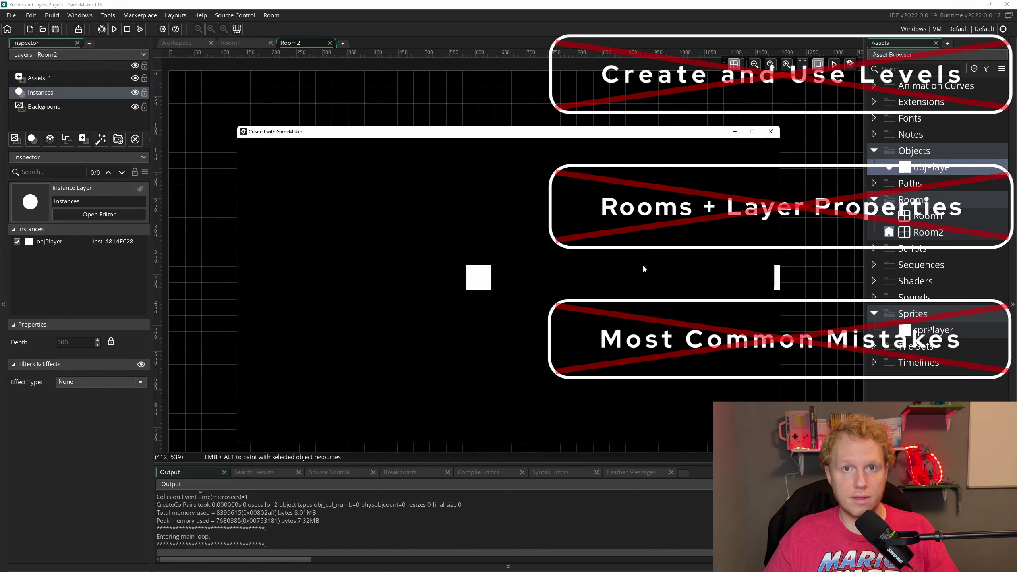
click(770, 131)
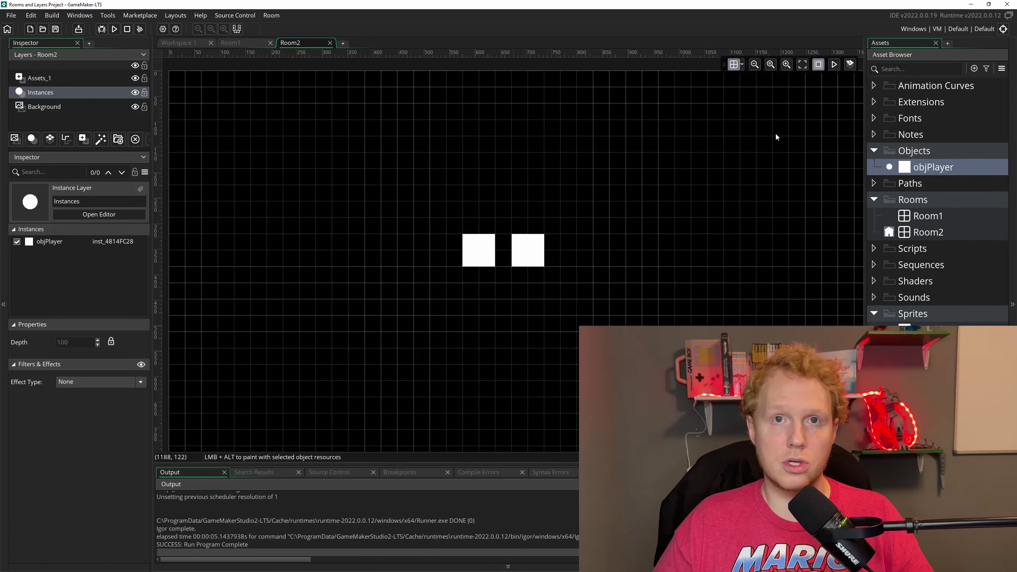